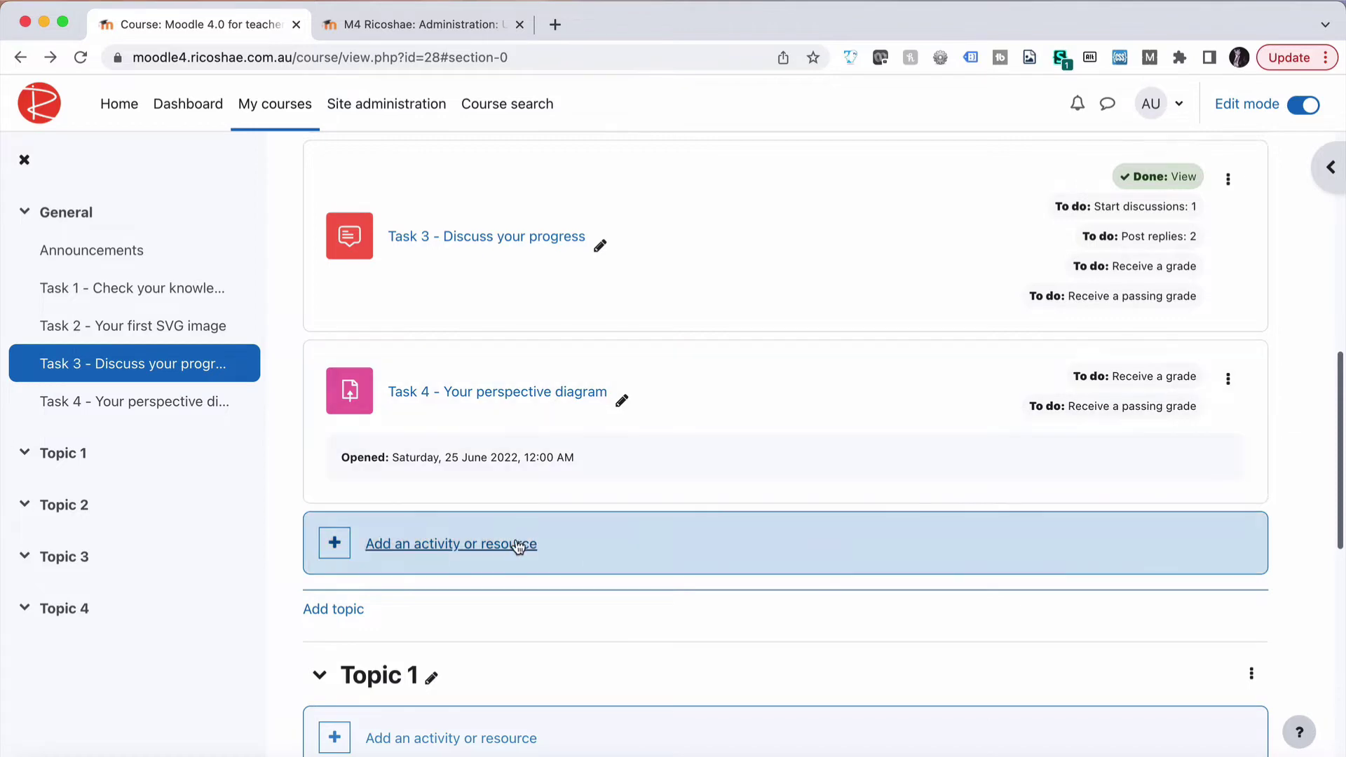
# - Add a new Assignment activity below Task 4 in the General section
pyautogui.click(469, 545)
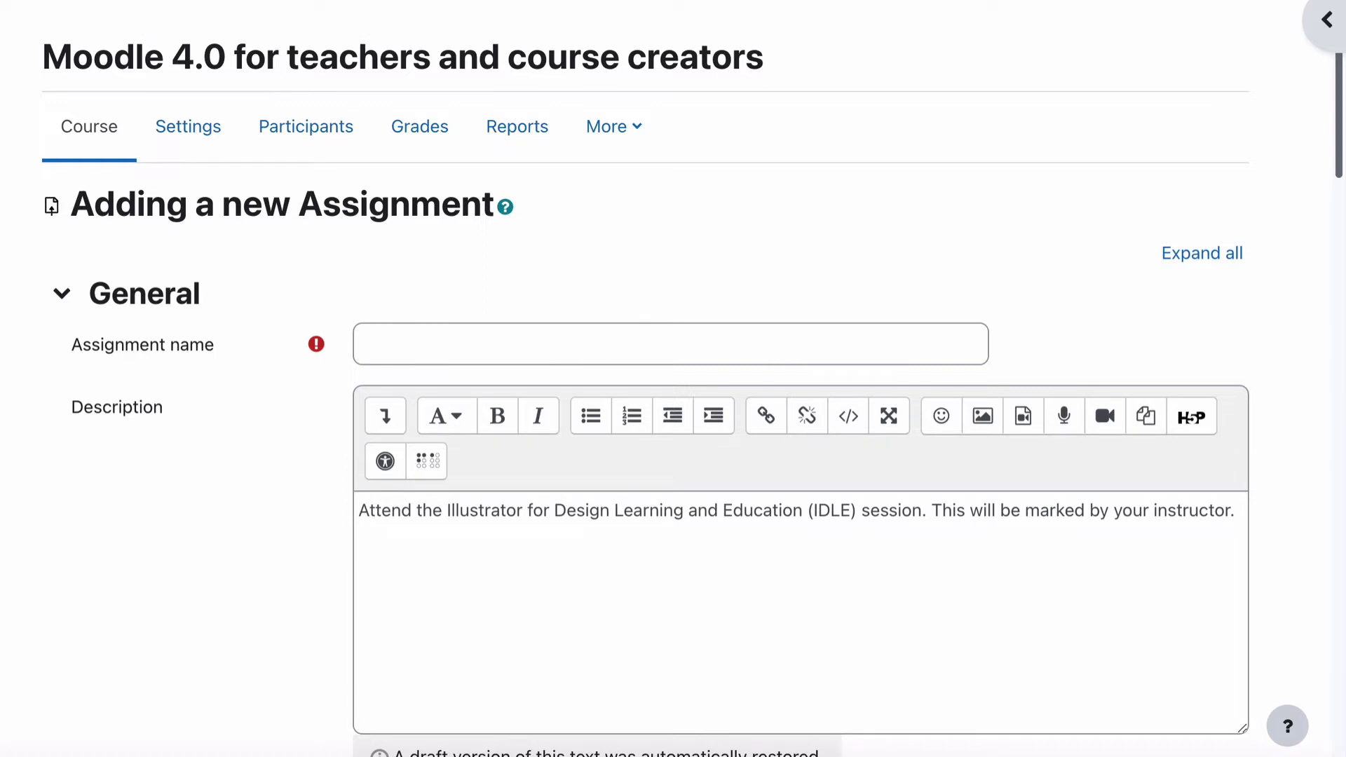
# - Paste 'Task 5 - Attend the Illustrator for Design Learning and Education (IDLE) session' as the assignment name
pyautogui.click(404, 345)
pyautogui.write('Task 5 - Attend the Illustrator for Design Learning and Education (IDLE) session')
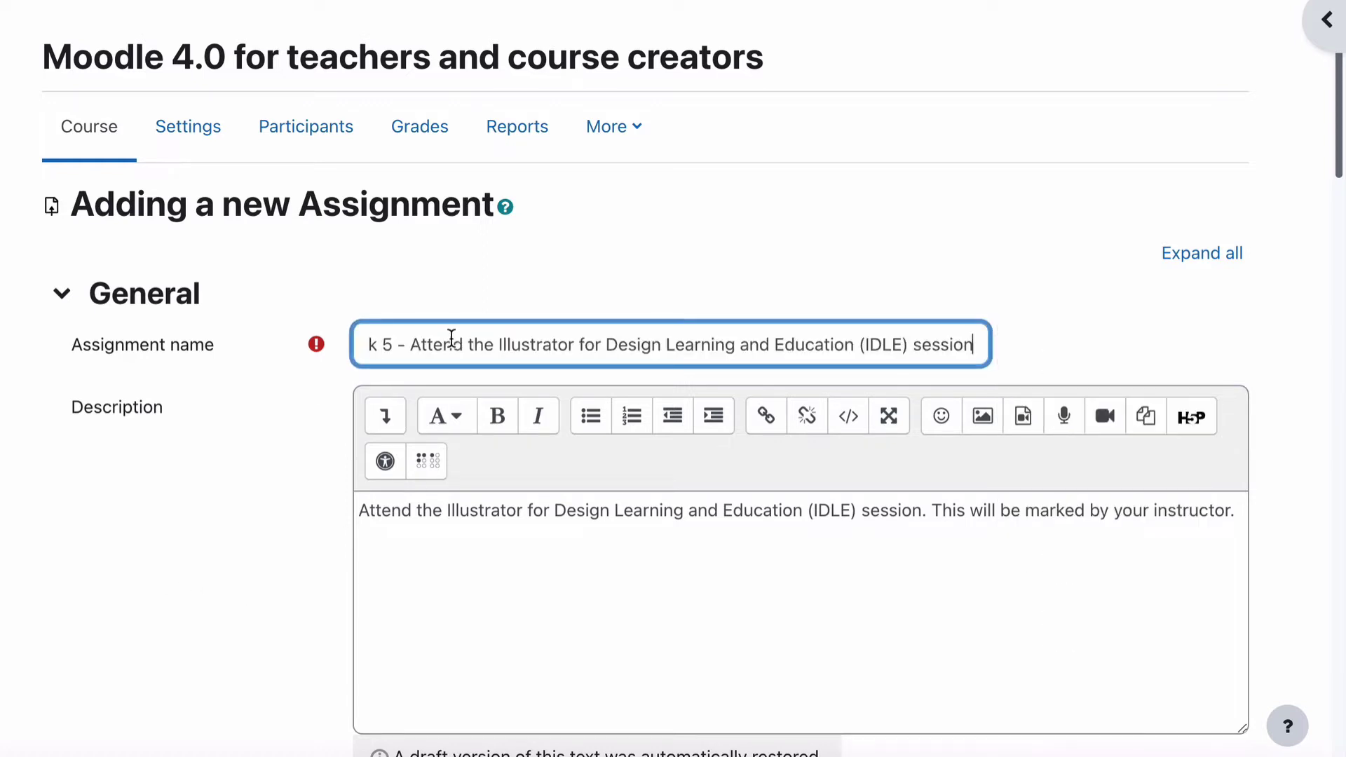
pyautogui.moveTo(453, 345); pyautogui.dragTo(293, 338)
# - Select the full restored text in the Description editor
pyautogui.scroll(-3, 260, 507)
pyautogui.moveTo(358, 309); pyautogui.dragTo(691, 308)
pyautogui.click(755, 300)
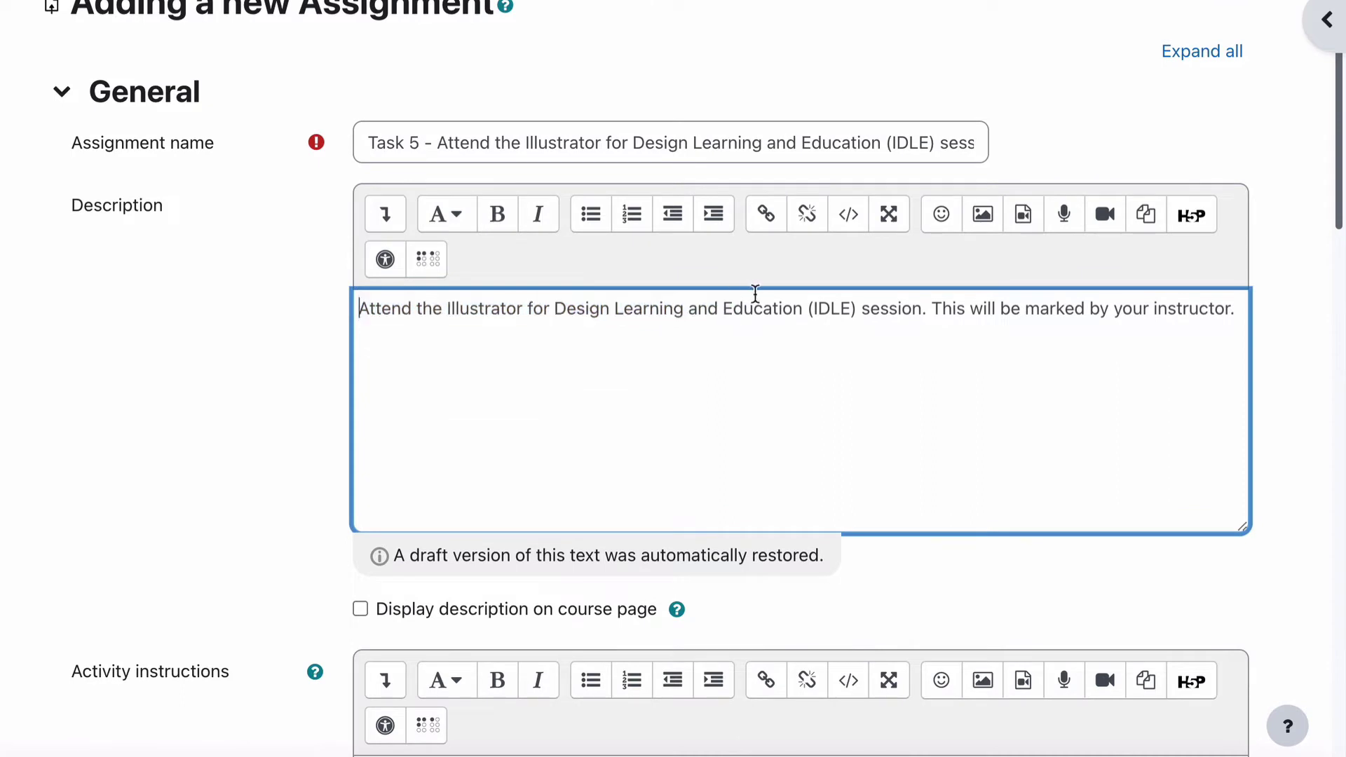
pyautogui.moveTo(358, 309); pyautogui.dragTo(1275, 310)
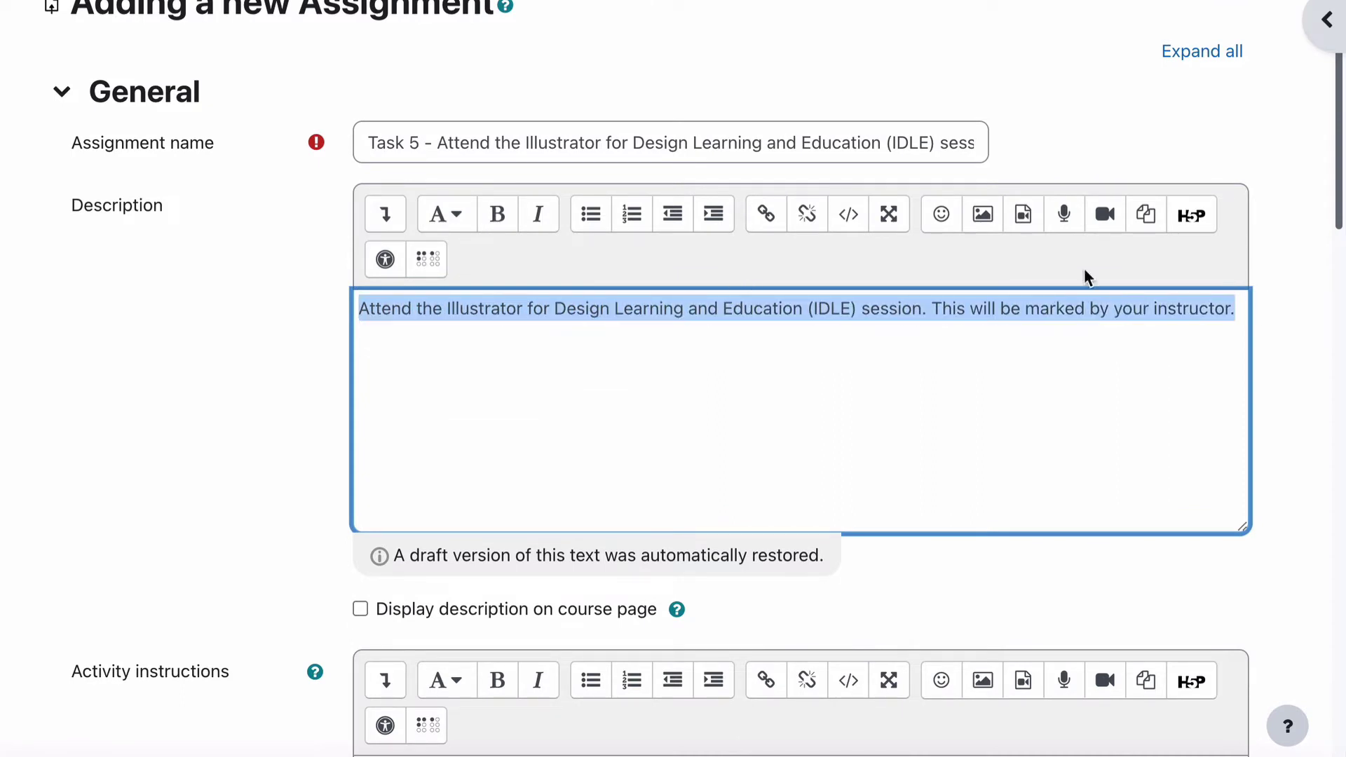
# - Disable the 'Remind me to grade by' and 'Allow submissions from' dates
pyautogui.scroll(-15, 101, 421)
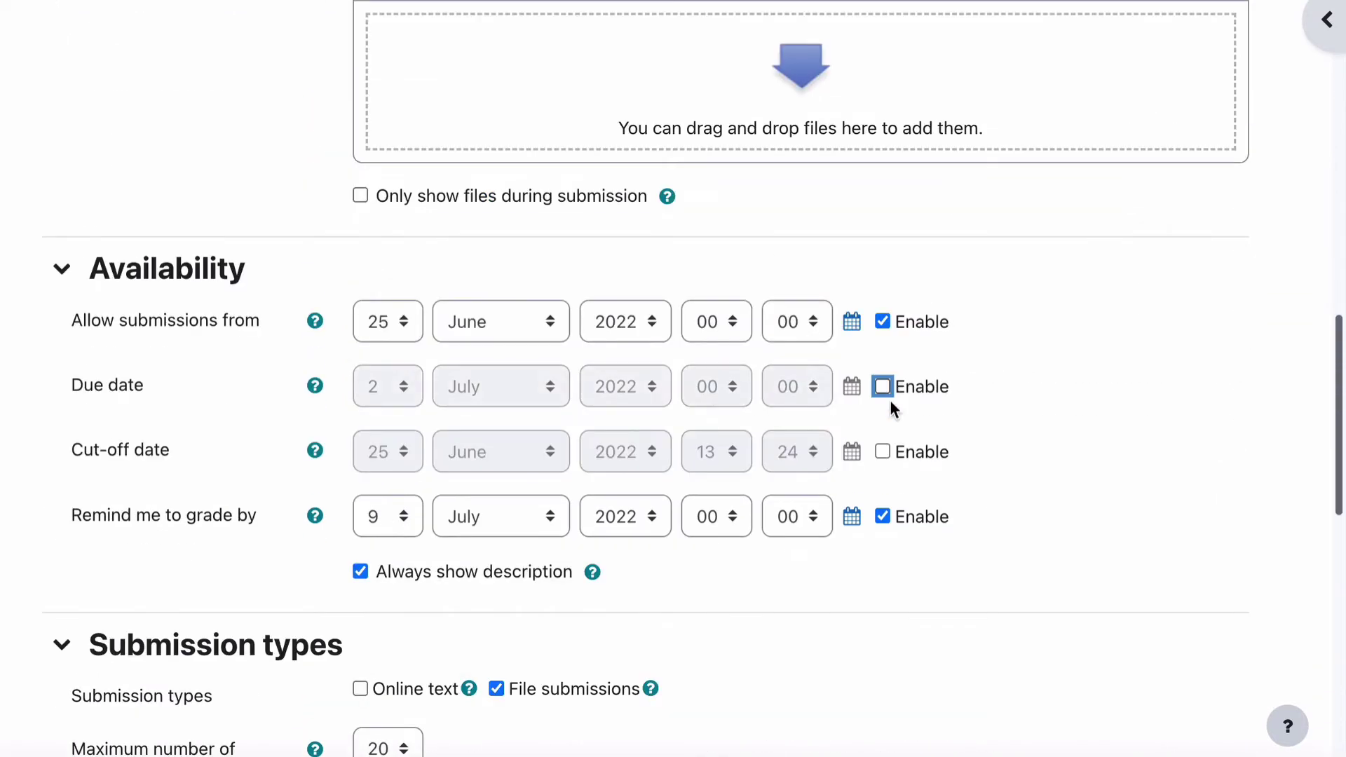
pyautogui.click(883, 516)
pyautogui.scroll(-2, 30, 437)
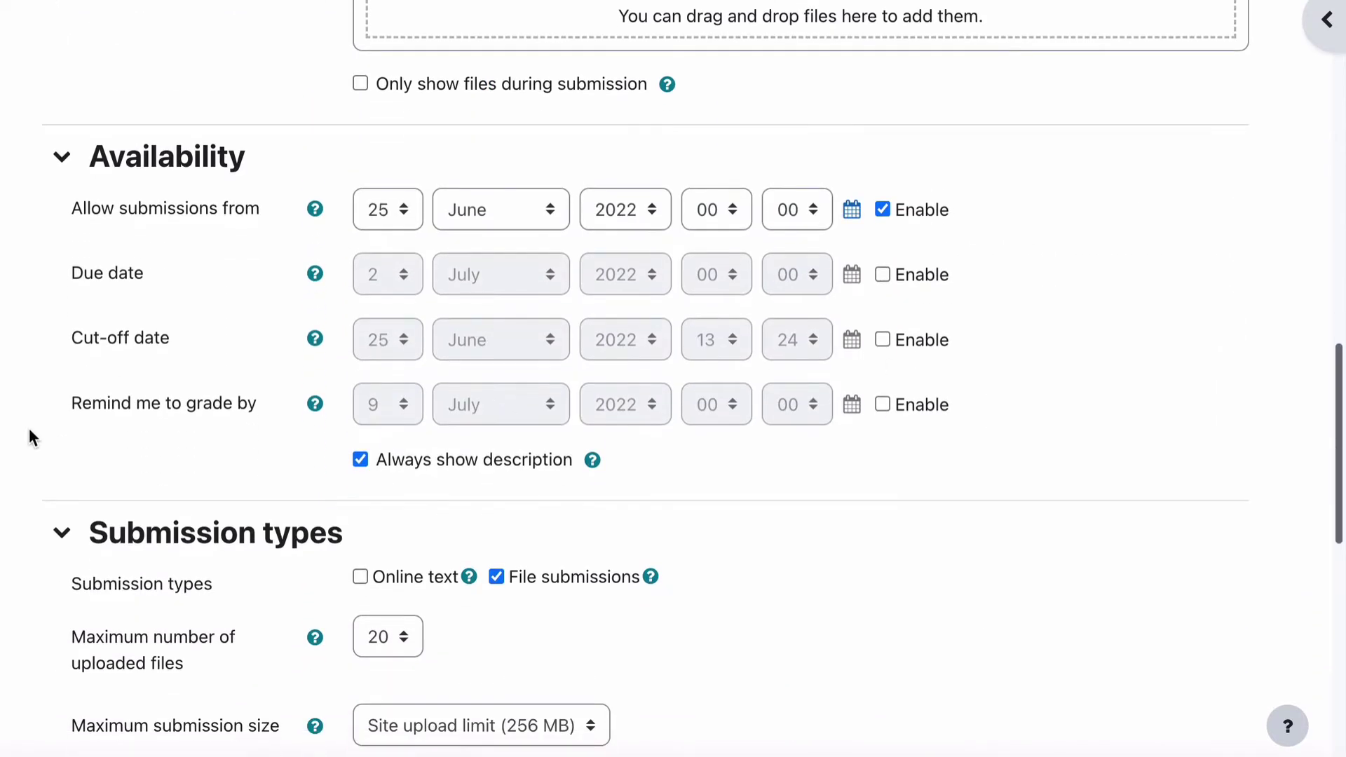
pyautogui.click(884, 209)
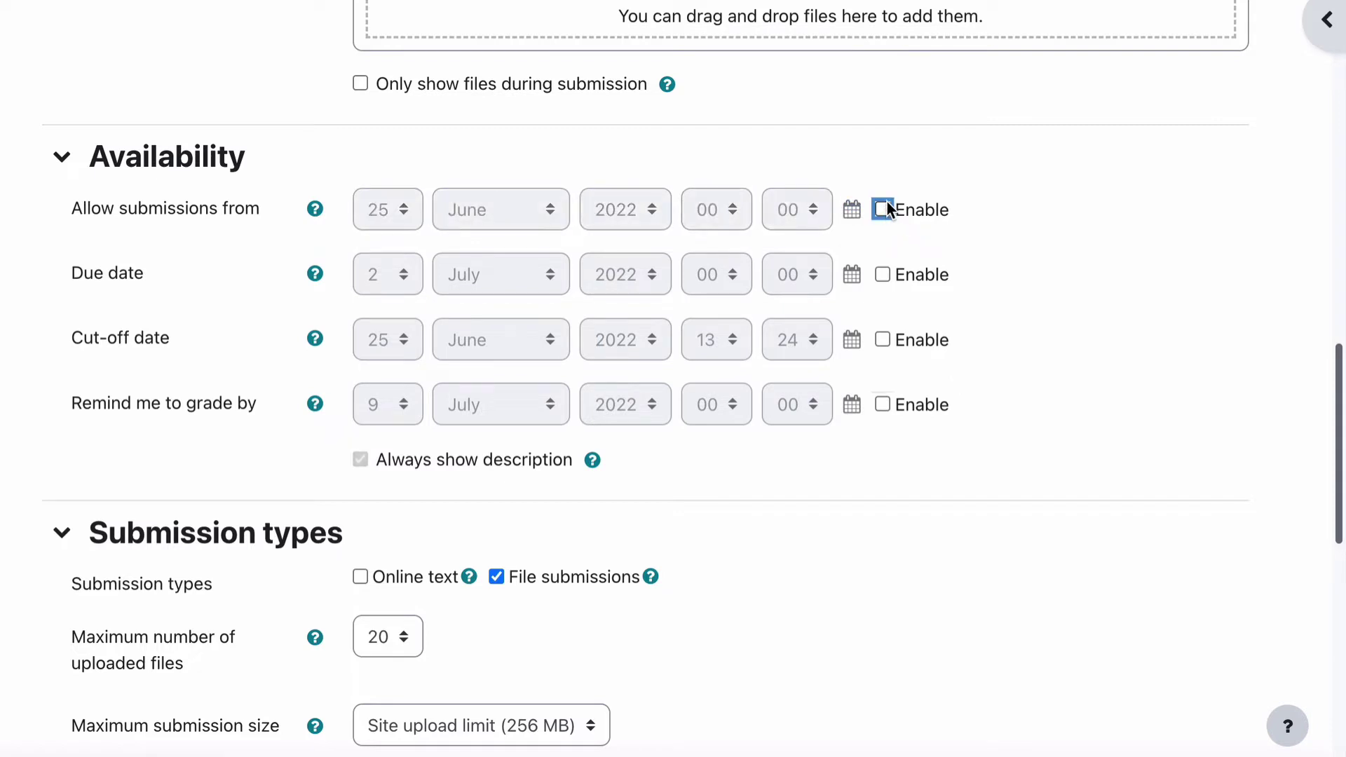
pyautogui.click(84, 460)
# - Uncheck File submissions, Feedback comments and Annotate PDF
pyautogui.scroll(-5, 82, 452)
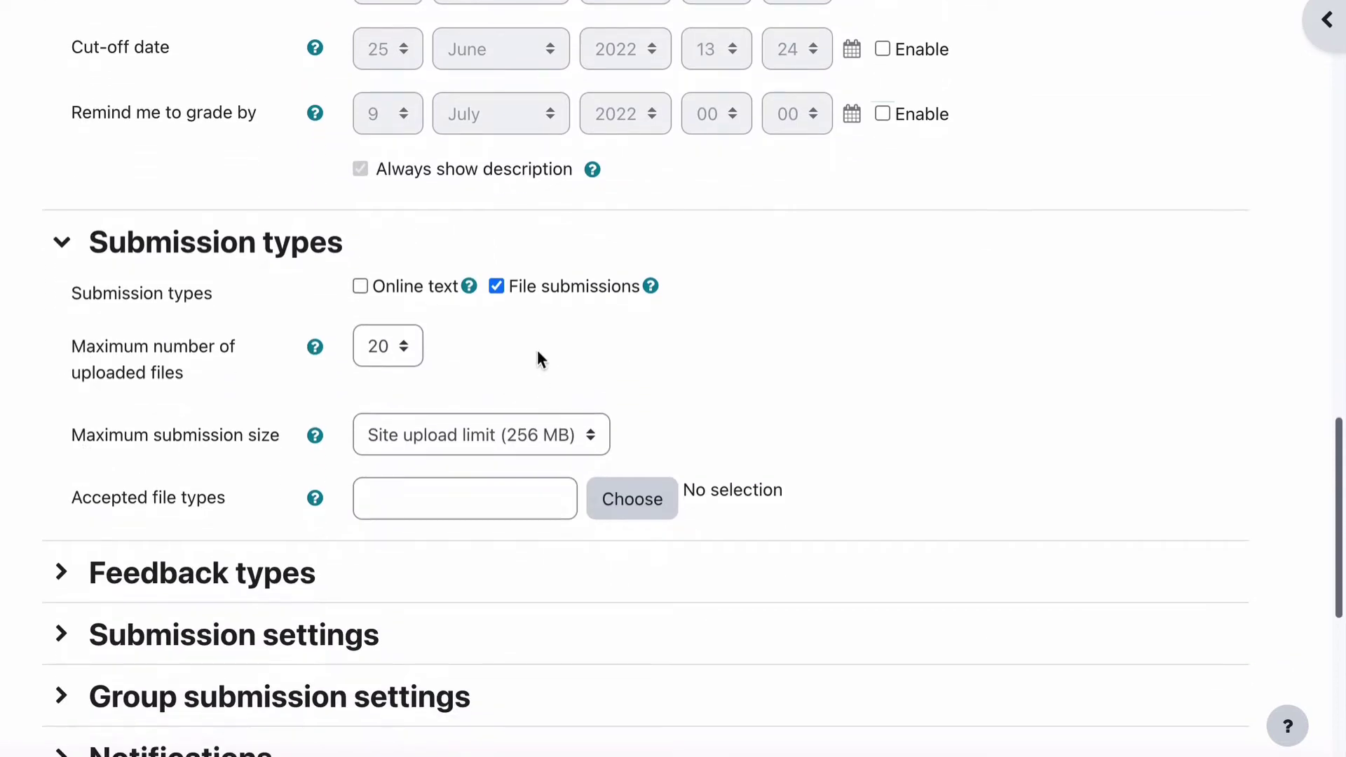
pyautogui.click(497, 287)
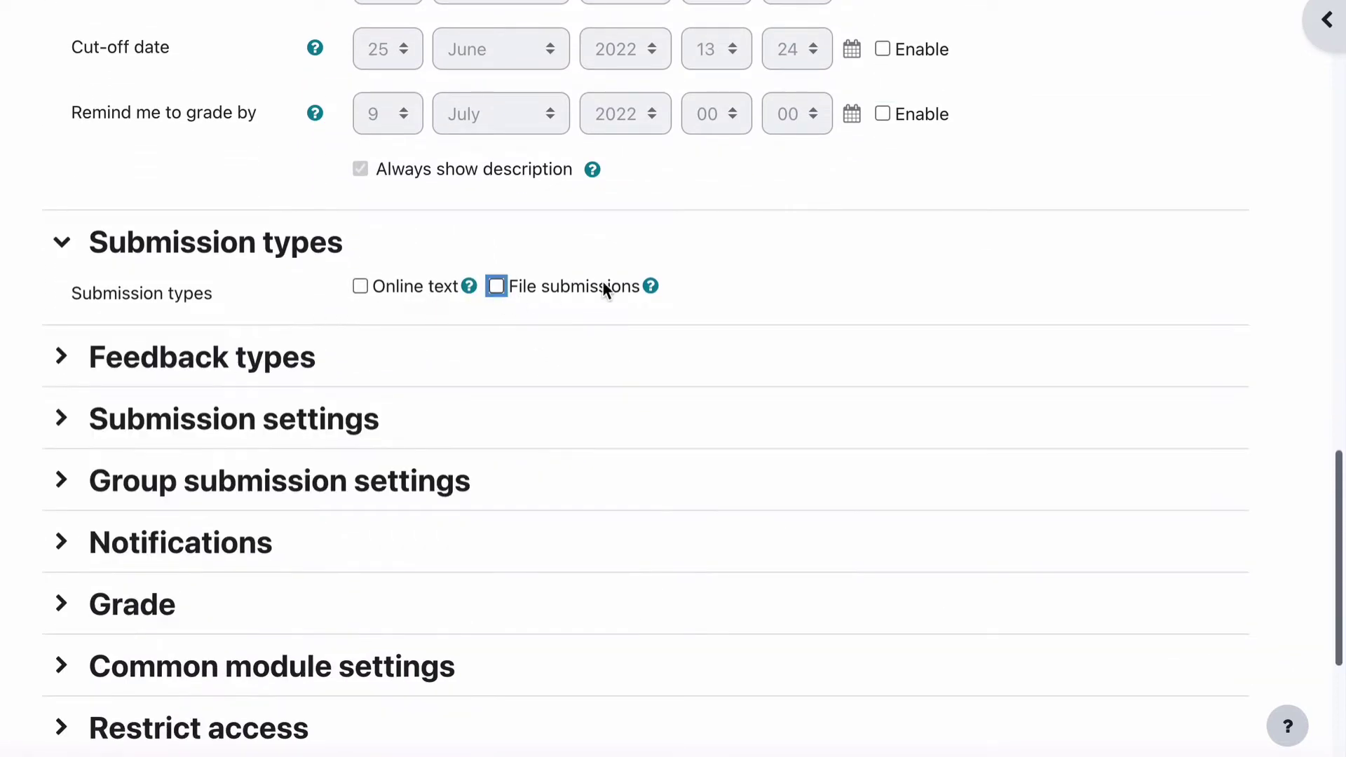
pyautogui.click(199, 357)
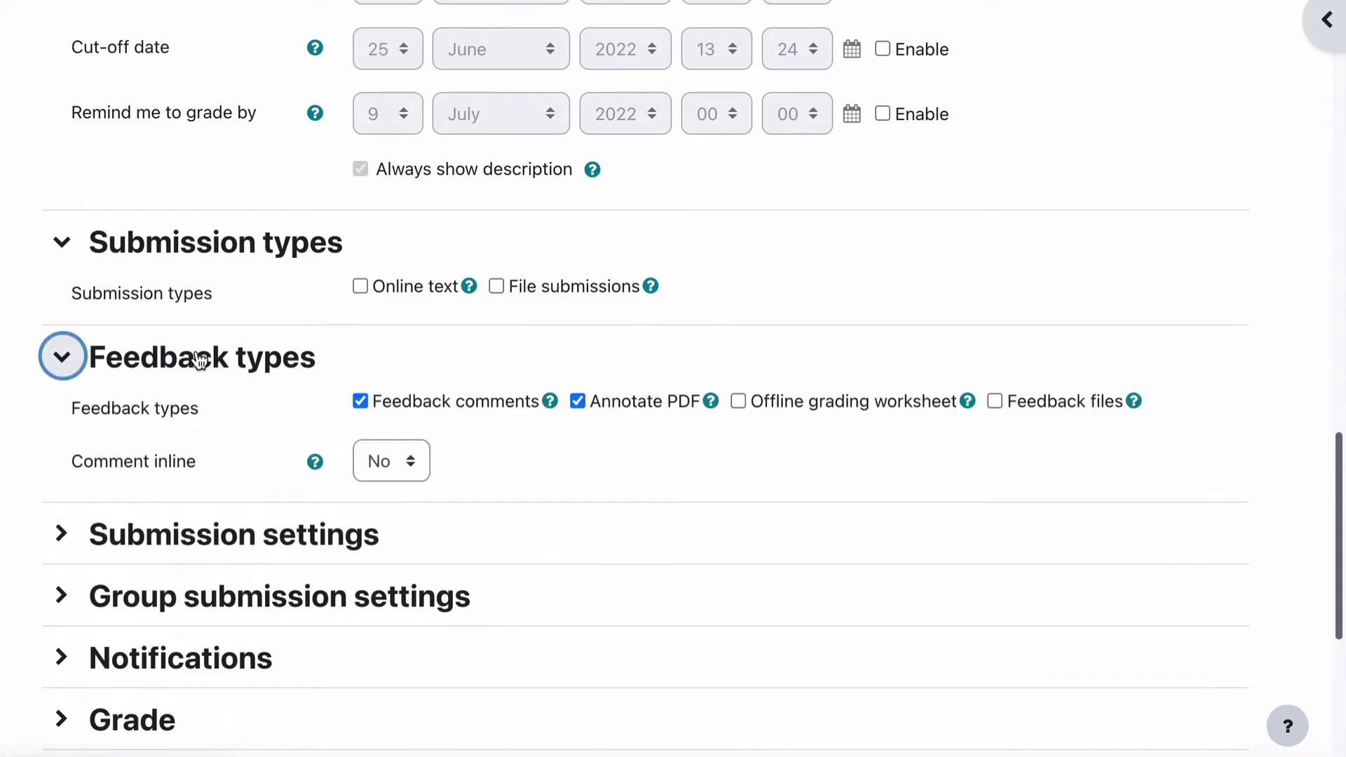
pyautogui.click(361, 401)
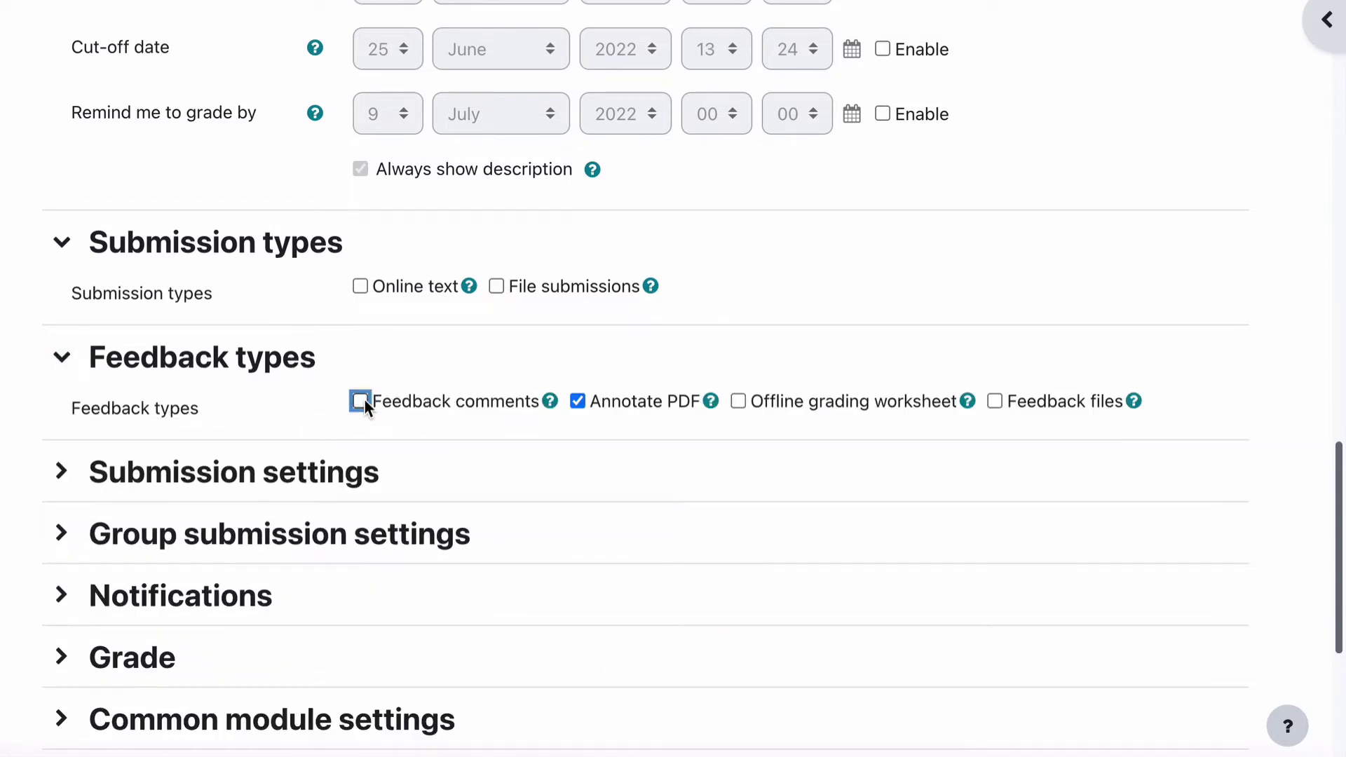
pyautogui.click(577, 401)
# - Expand Submission settings, Notifications and Grade sections, briefly checking Group submission settings
pyautogui.scroll(-3, 175, 284)
pyautogui.click(174, 284)
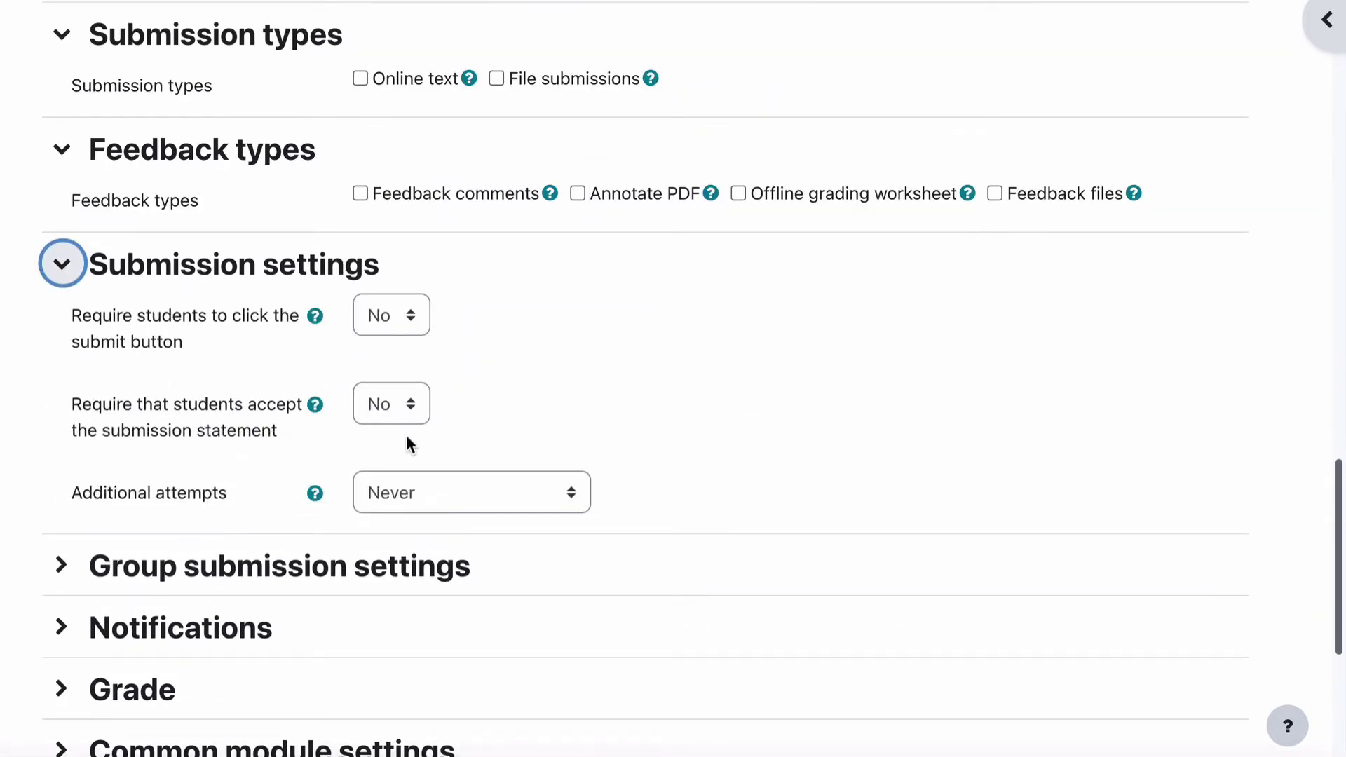
pyautogui.scroll(-3, 149, 494)
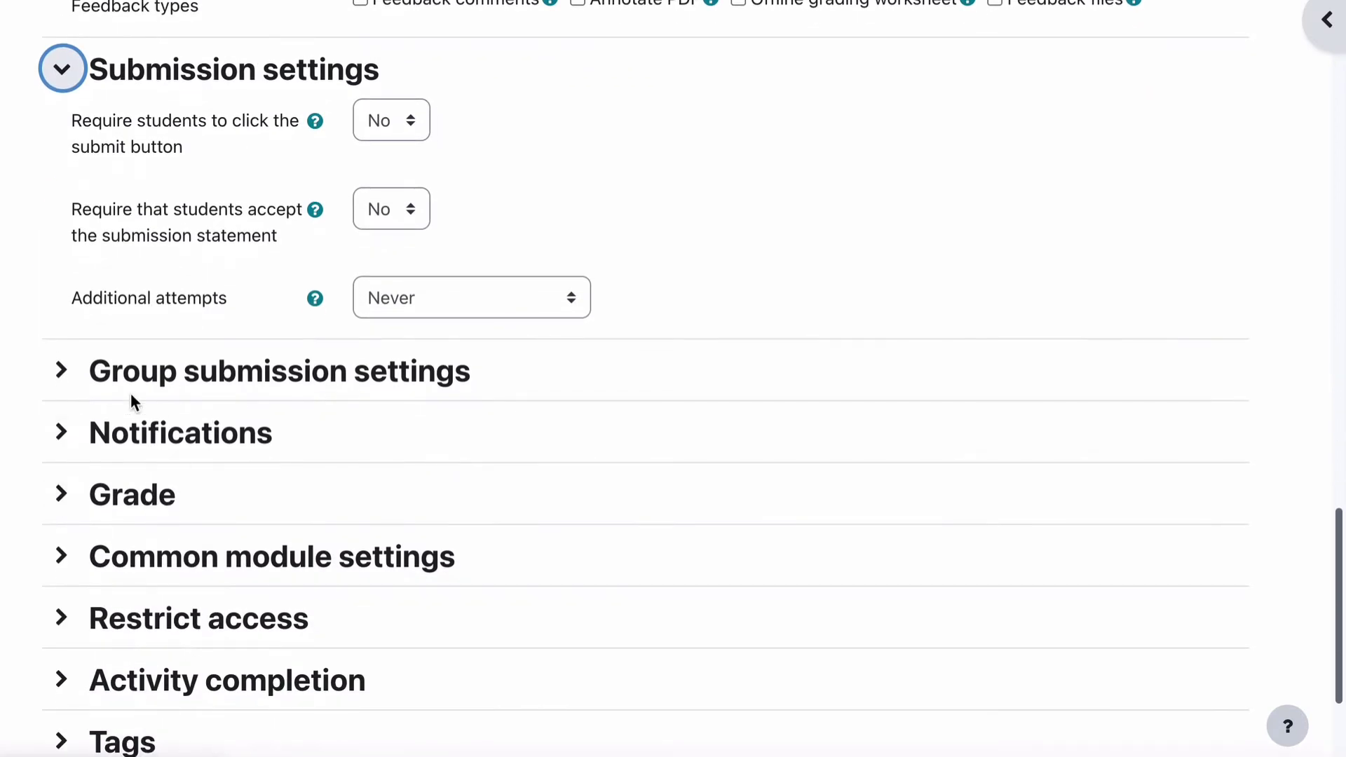
pyautogui.click(70, 379)
pyautogui.click(70, 378)
pyautogui.click(61, 434)
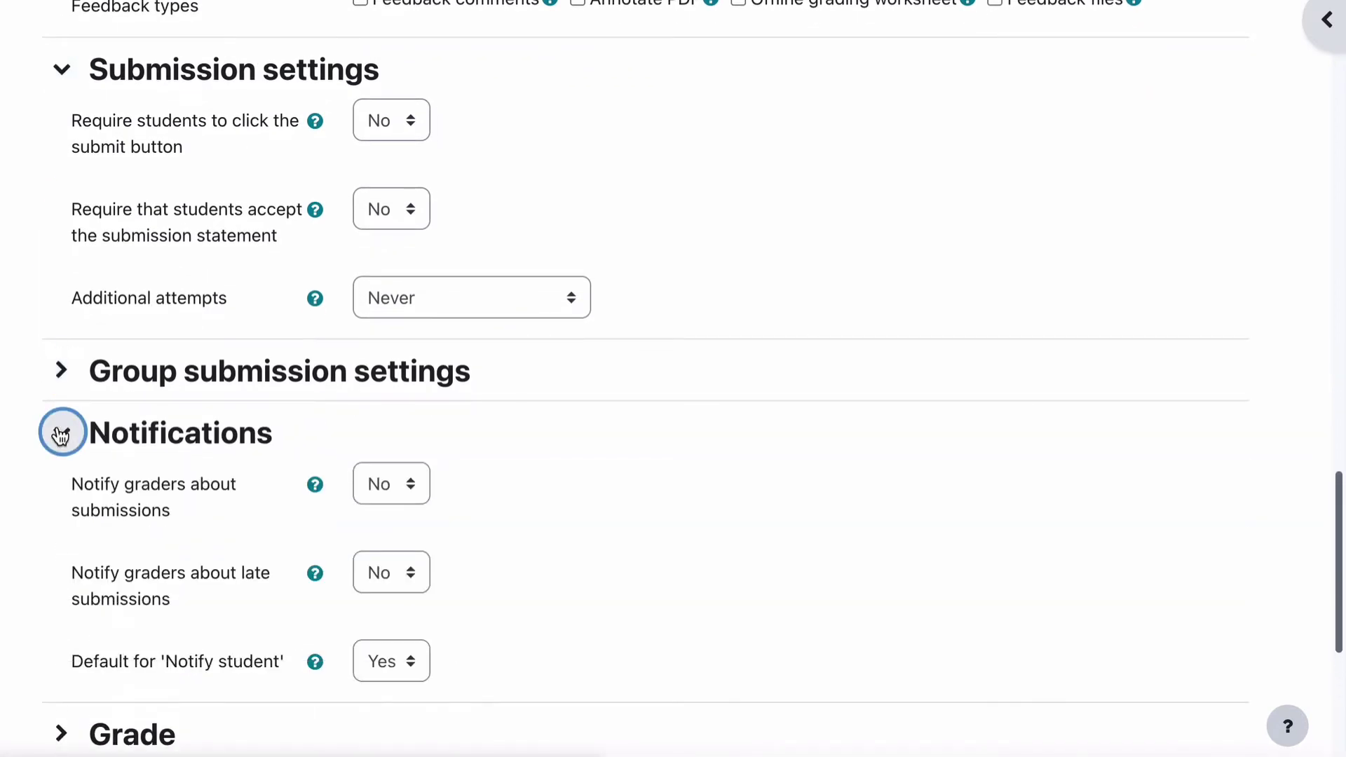
pyautogui.scroll(-4, 61, 434)
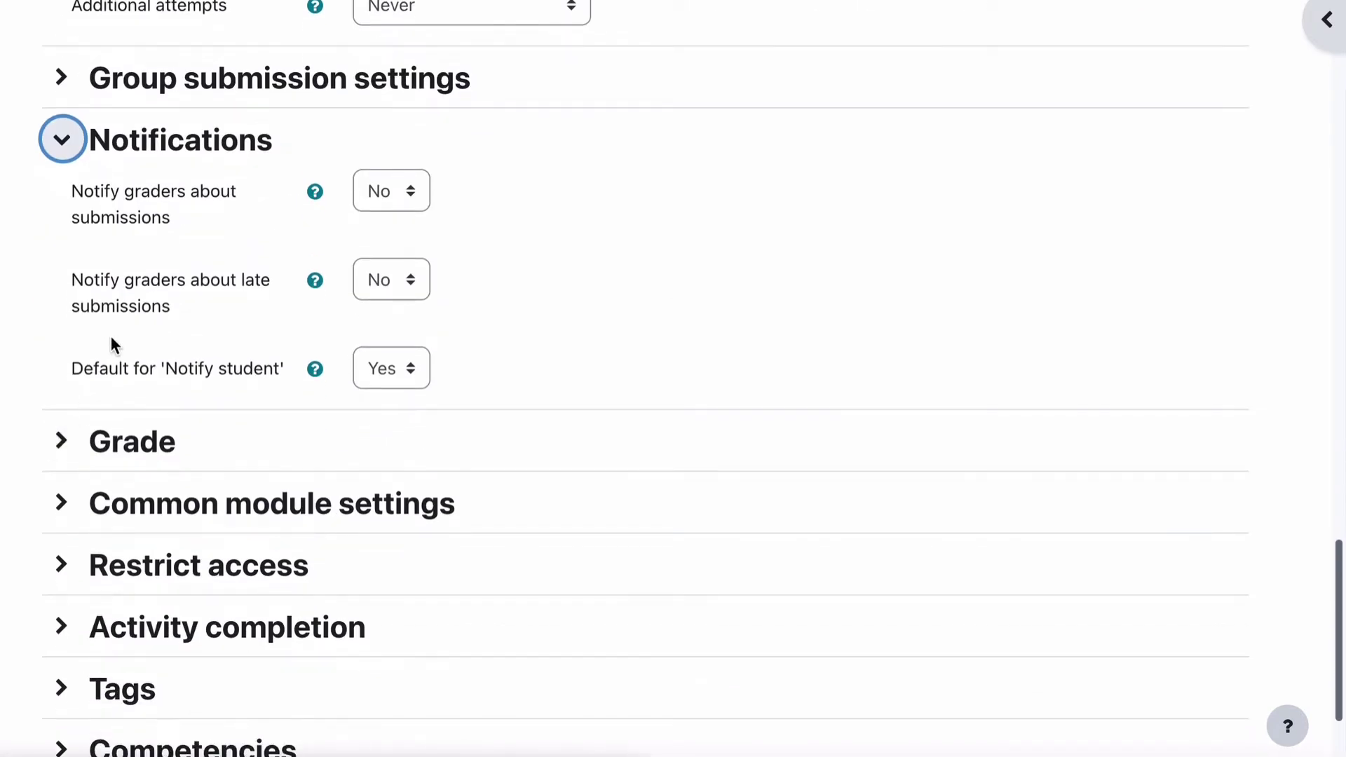
pyautogui.click(65, 443)
# - Set grade type to Scale using Default competence scale, with grade to pass 2
pyautogui.scroll(-3, 69, 451)
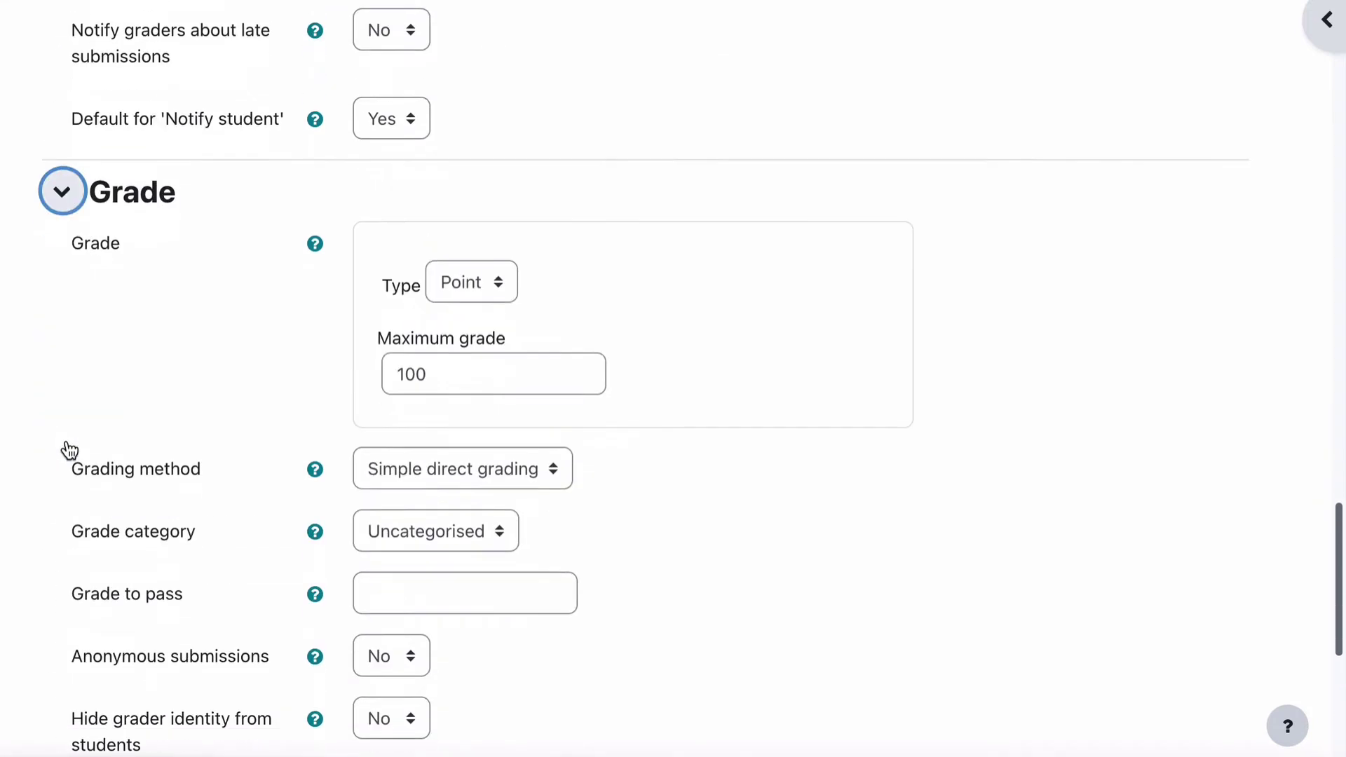
pyautogui.click(488, 282)
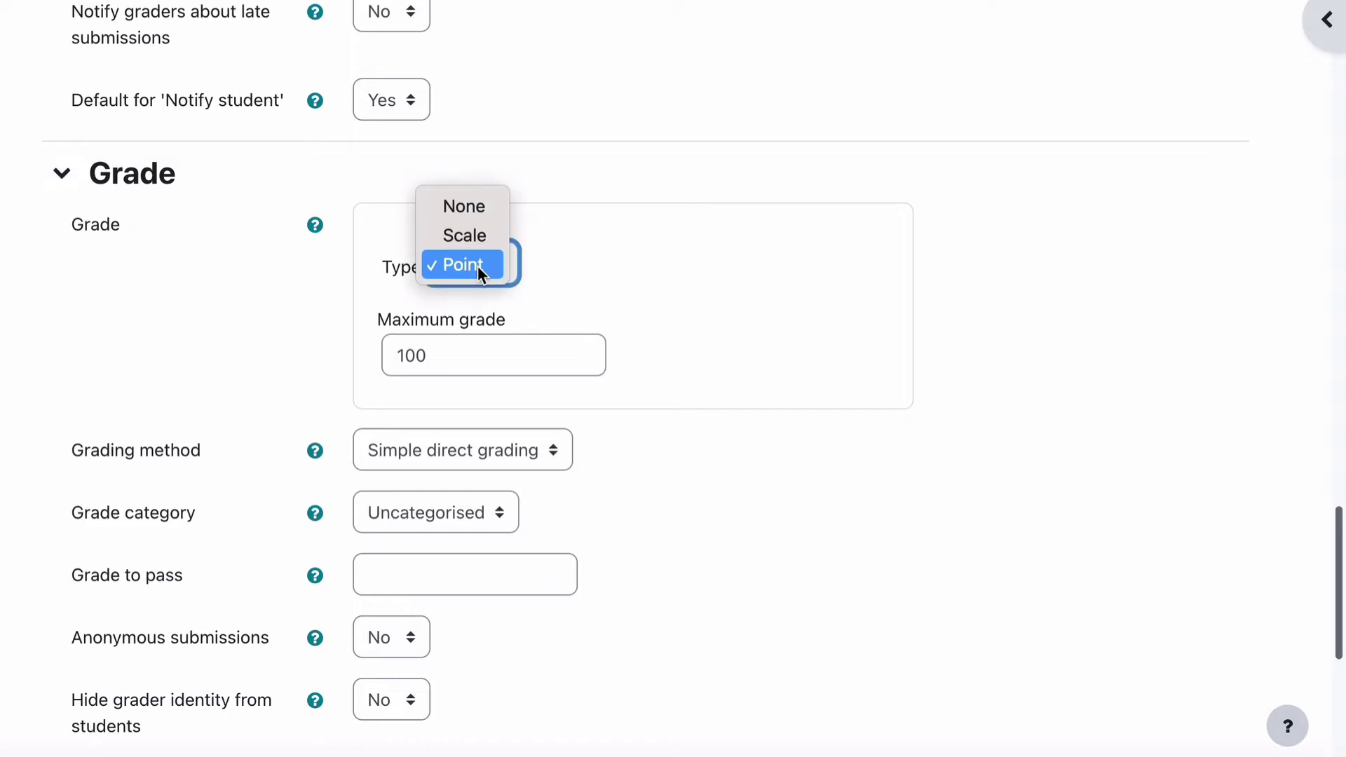
pyautogui.click(475, 235)
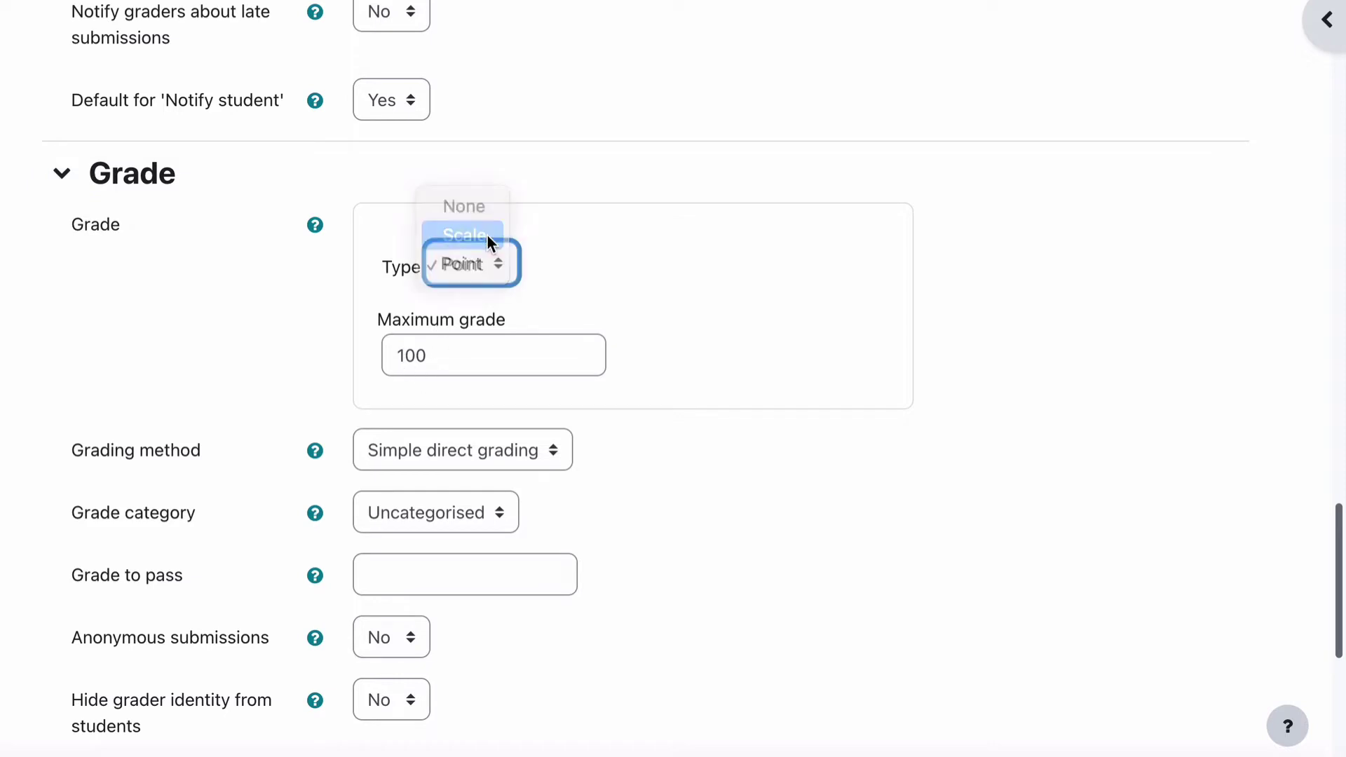
pyautogui.click(570, 335)
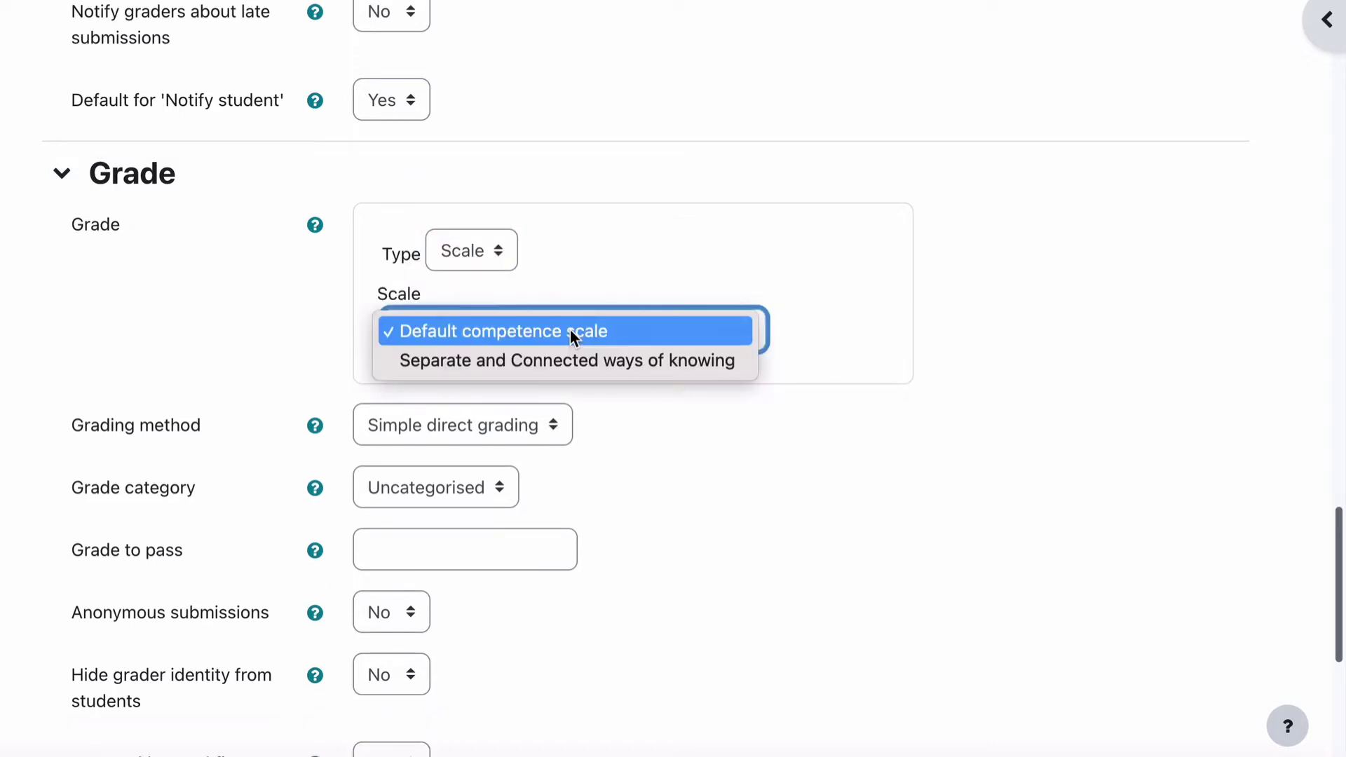
pyautogui.click(820, 358)
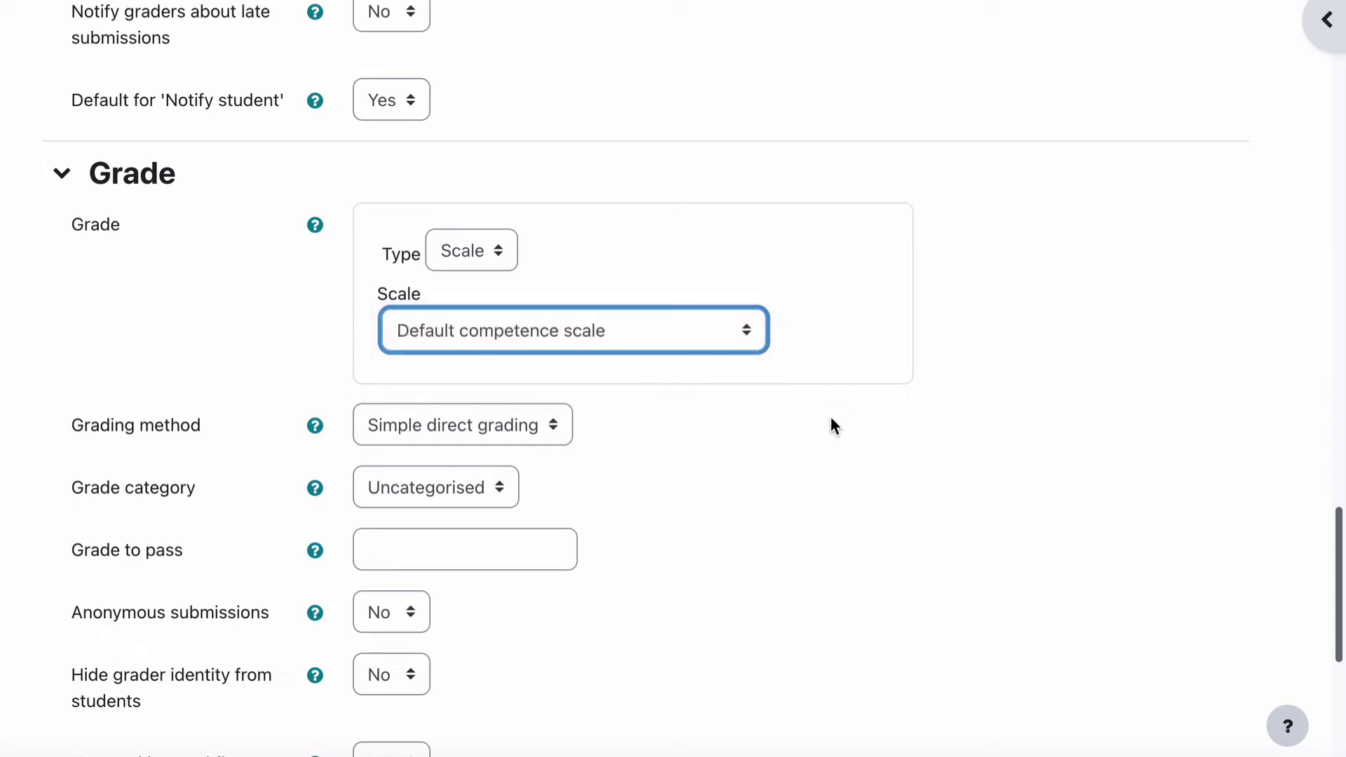
pyautogui.scroll(-2, 685, 463)
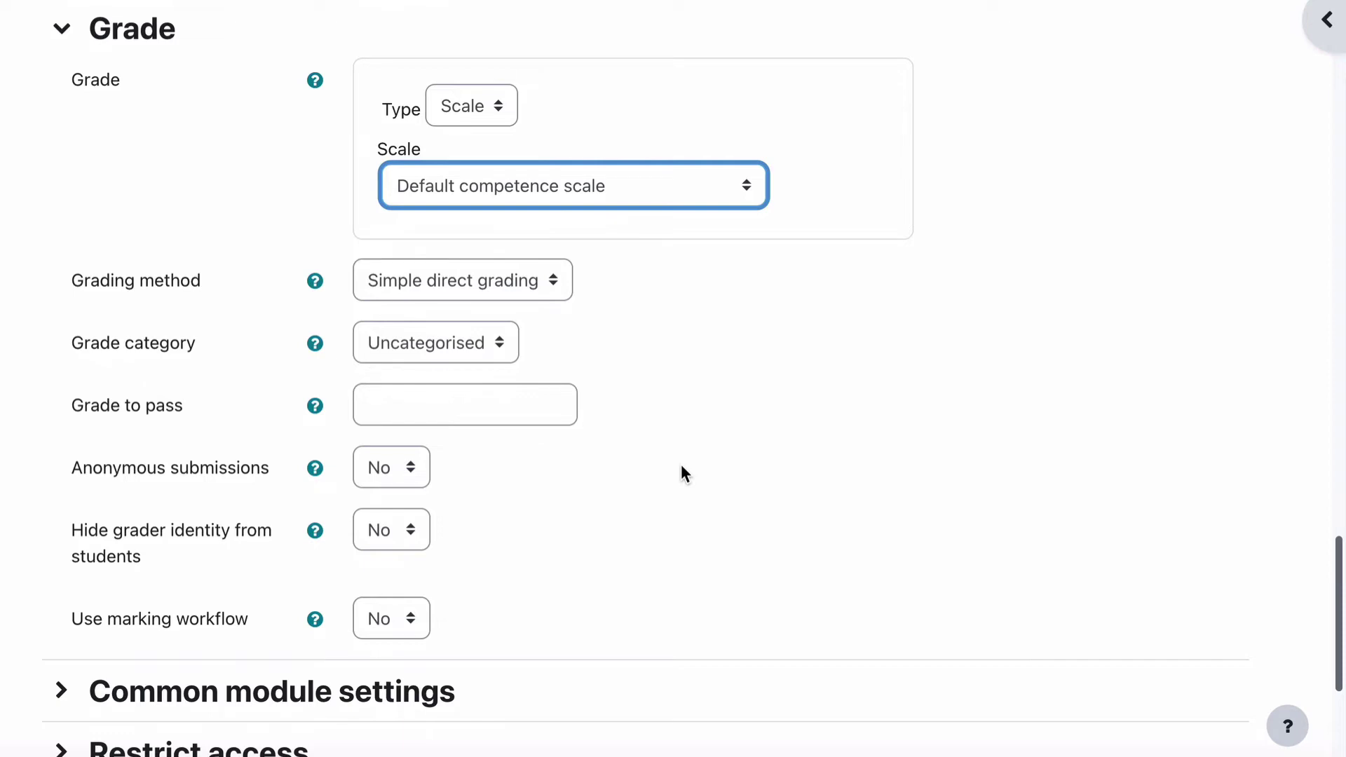
pyautogui.click(551, 413)
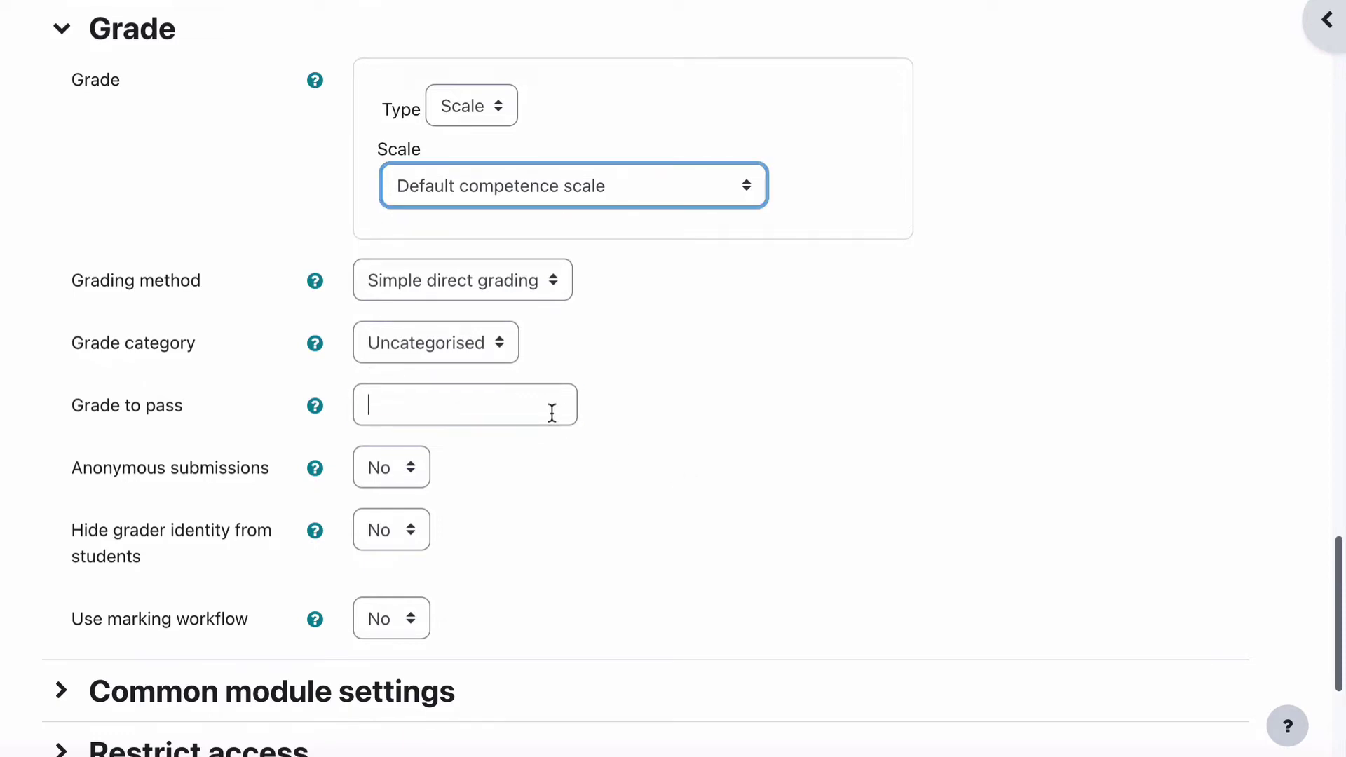
pyautogui.write('2')
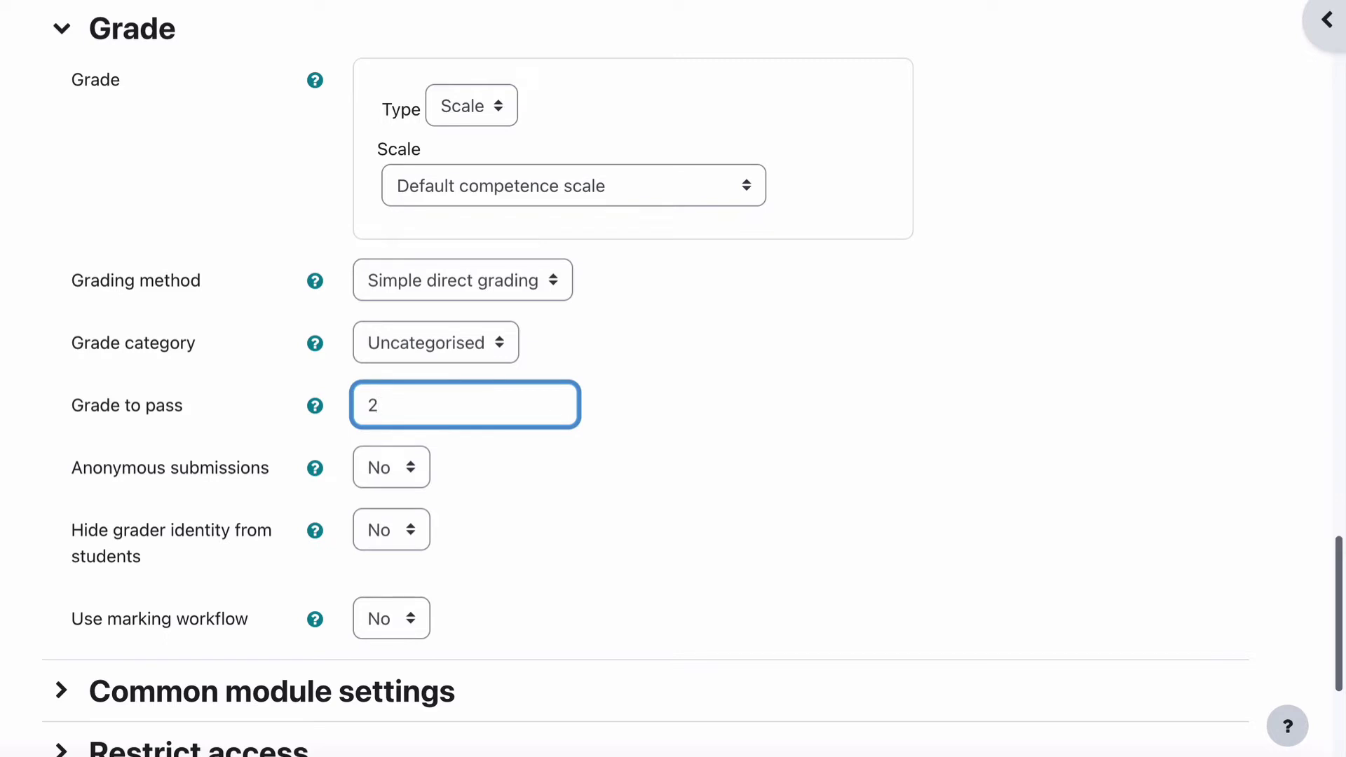
pyautogui.scroll(-1, 673, 378)
pyautogui.scroll(-5, 565, 666)
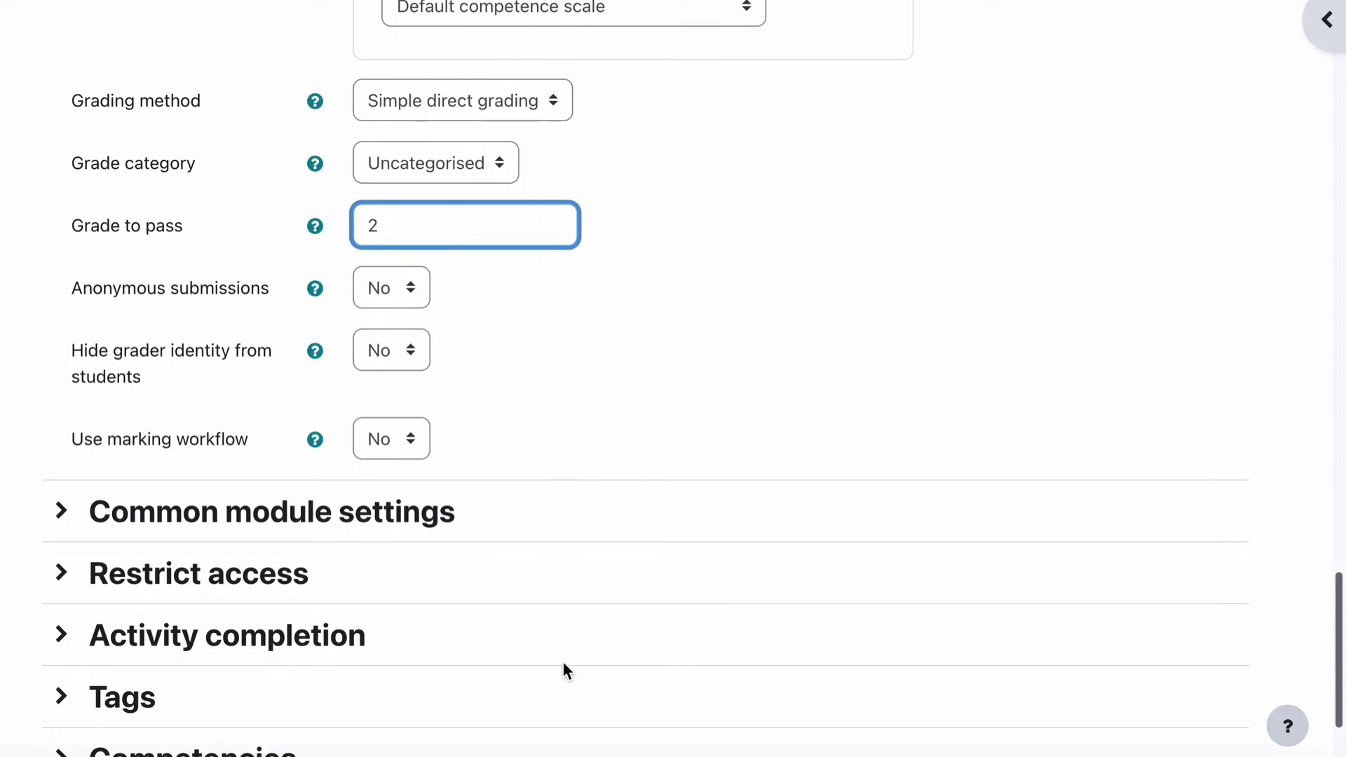
# - Set Activity completion to 'Show activity as complete when conditions are met'
pyautogui.click(384, 517)
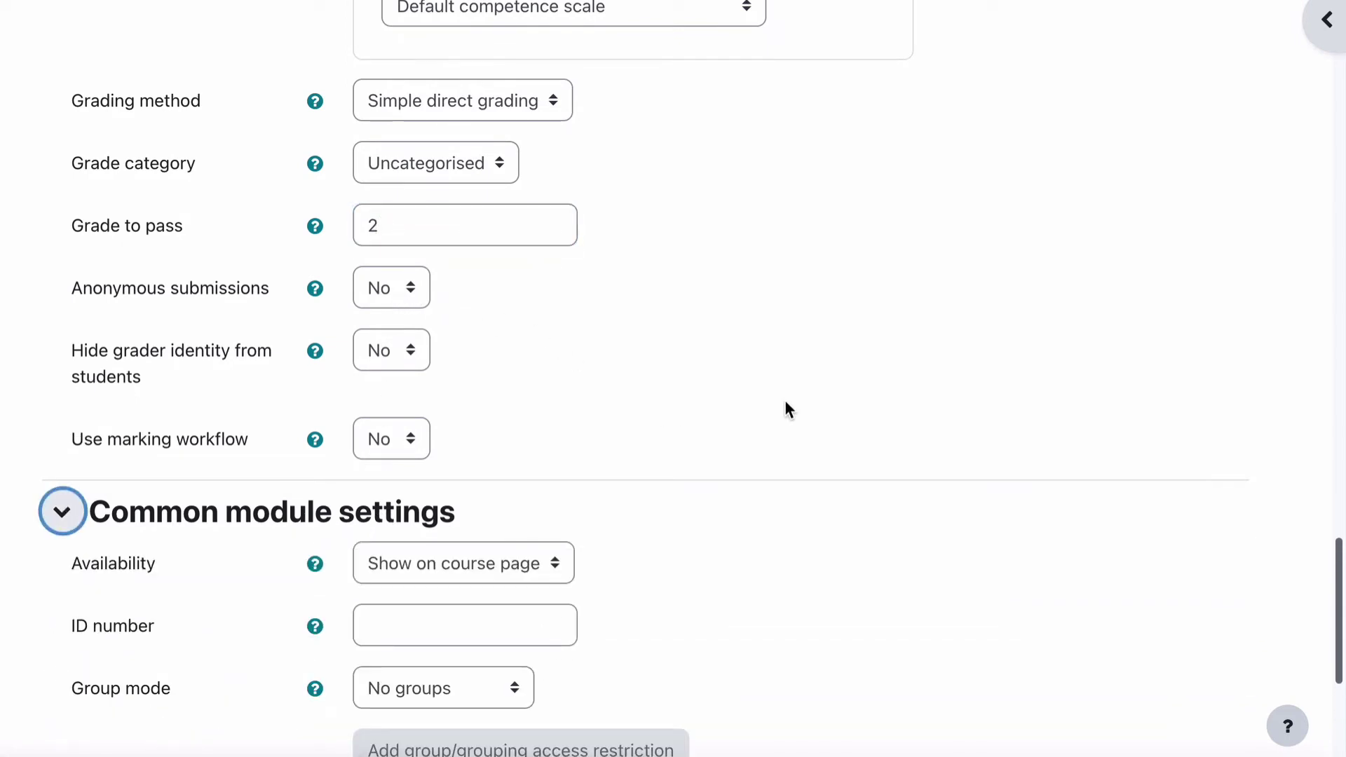
pyautogui.scroll(-4, 785, 406)
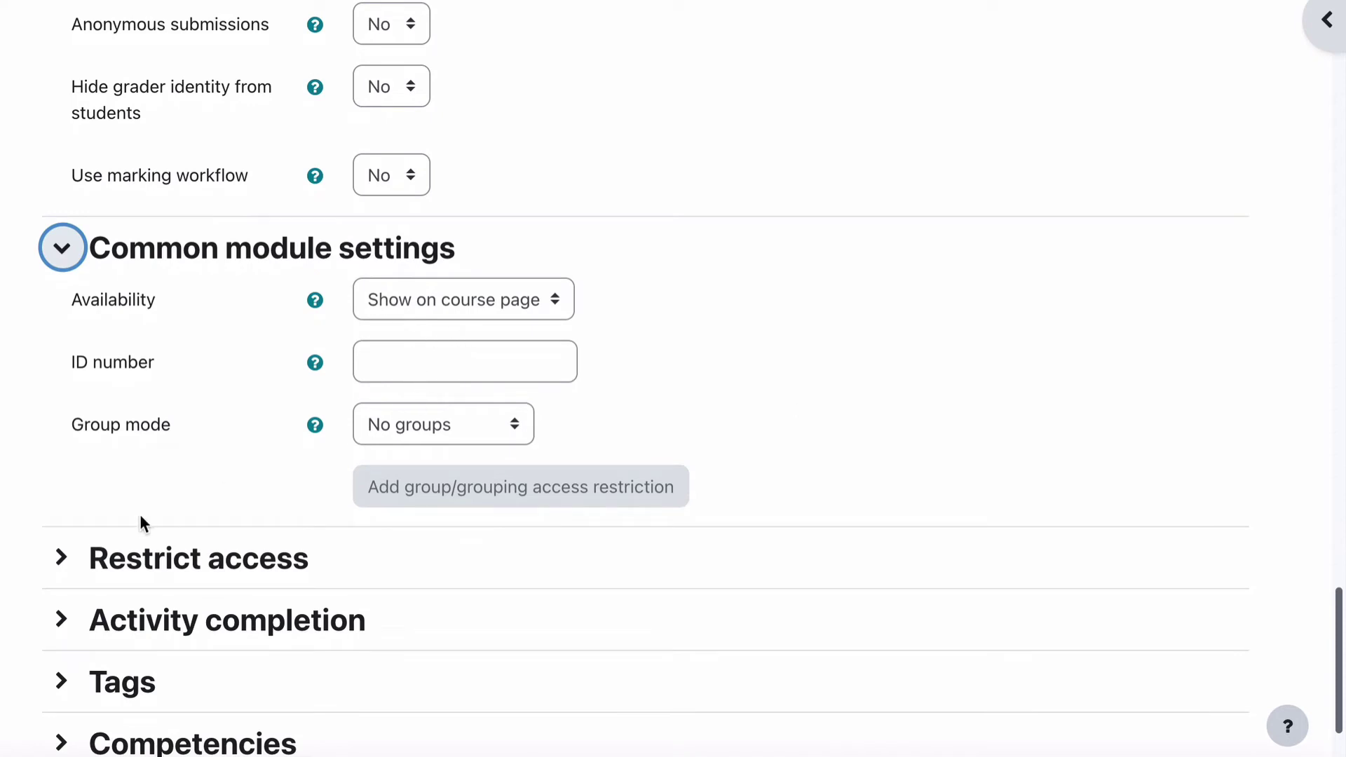
pyautogui.scroll(-2, 141, 519)
pyautogui.click(172, 494)
pyautogui.scroll(-3, 172, 495)
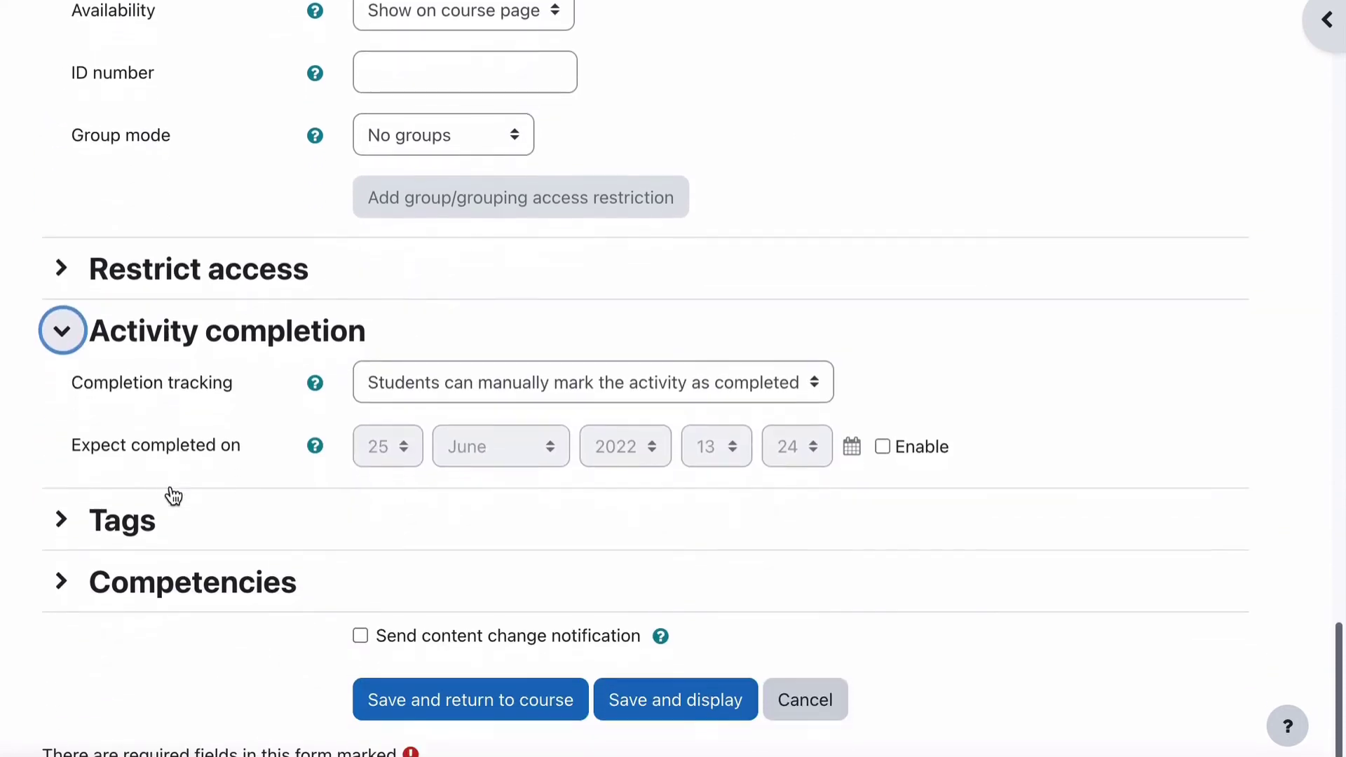
pyautogui.click(440, 368)
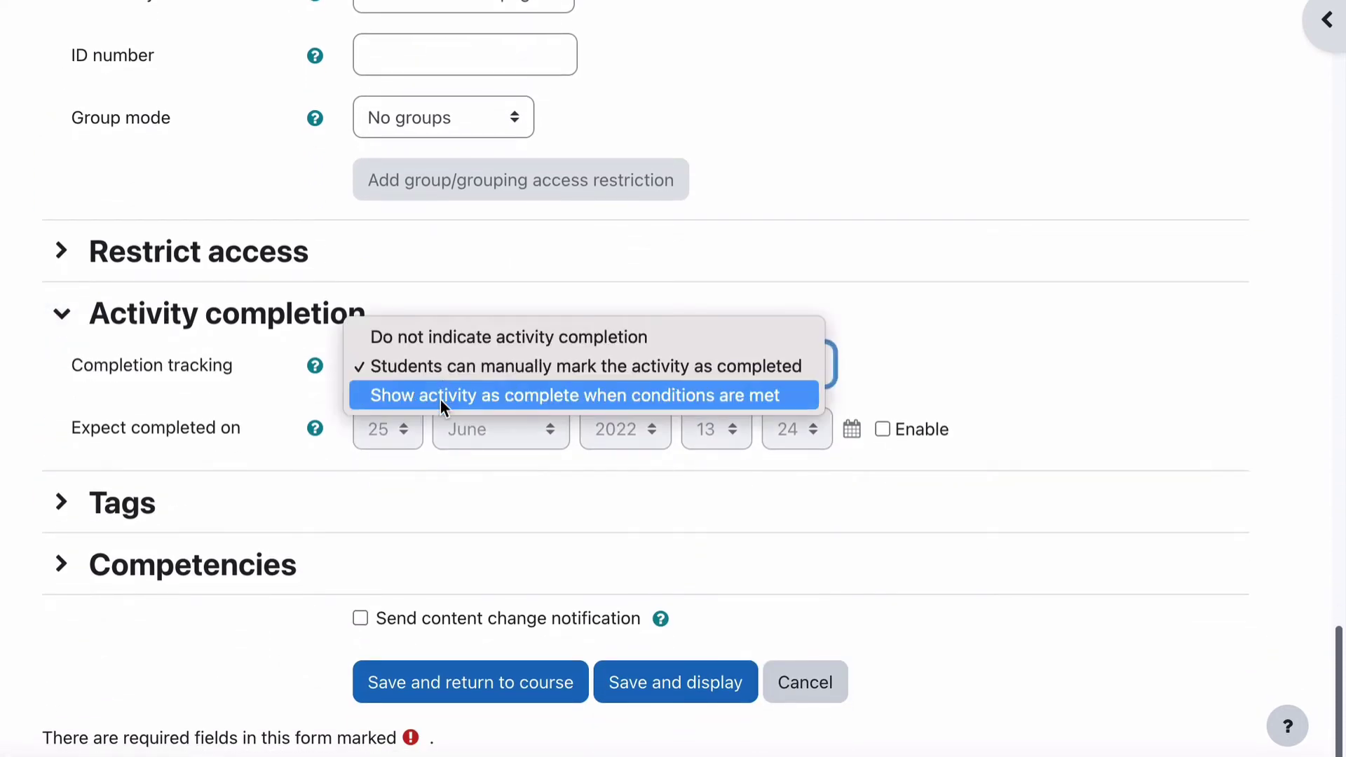
pyautogui.click(440, 397)
# - Require receiving a grade and passing grade, drop view and submit conditions, then save and display
pyautogui.scroll(-3, 237, 442)
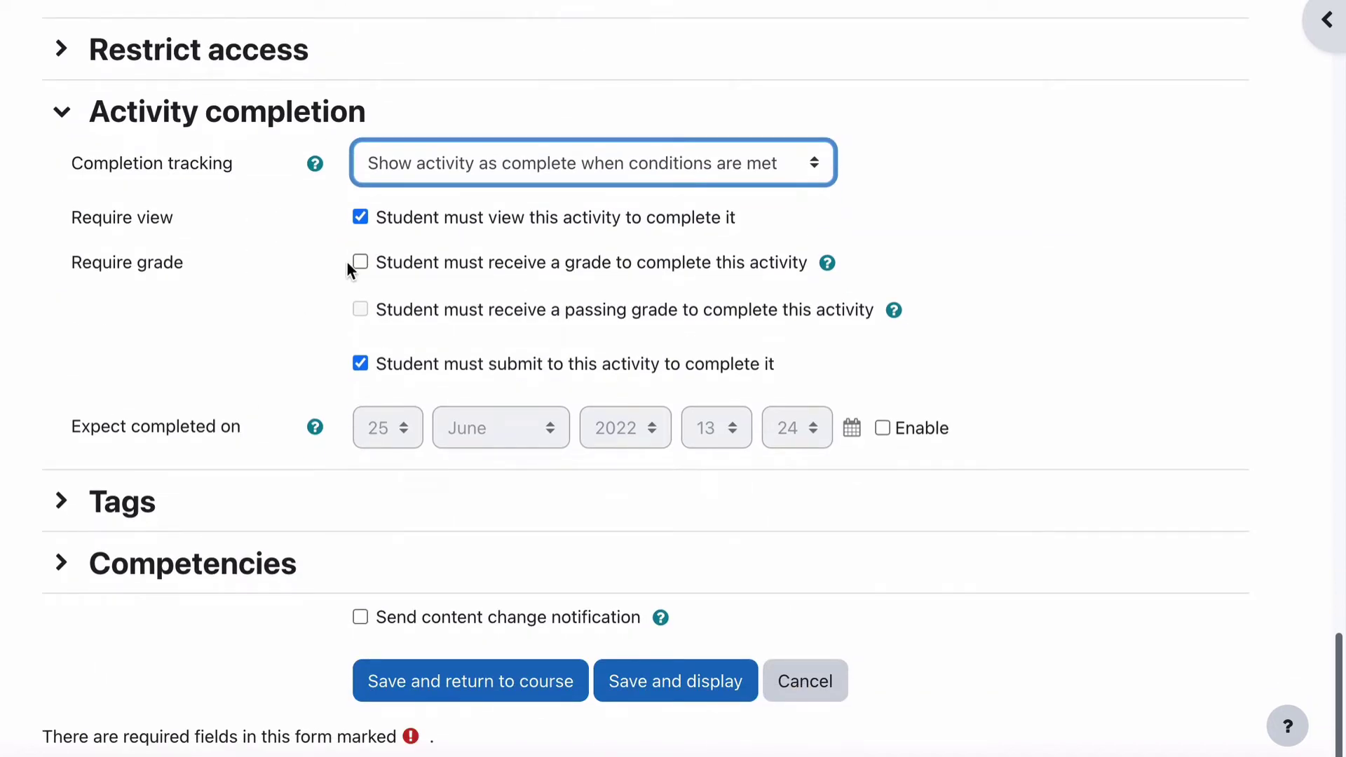
pyautogui.click(361, 217)
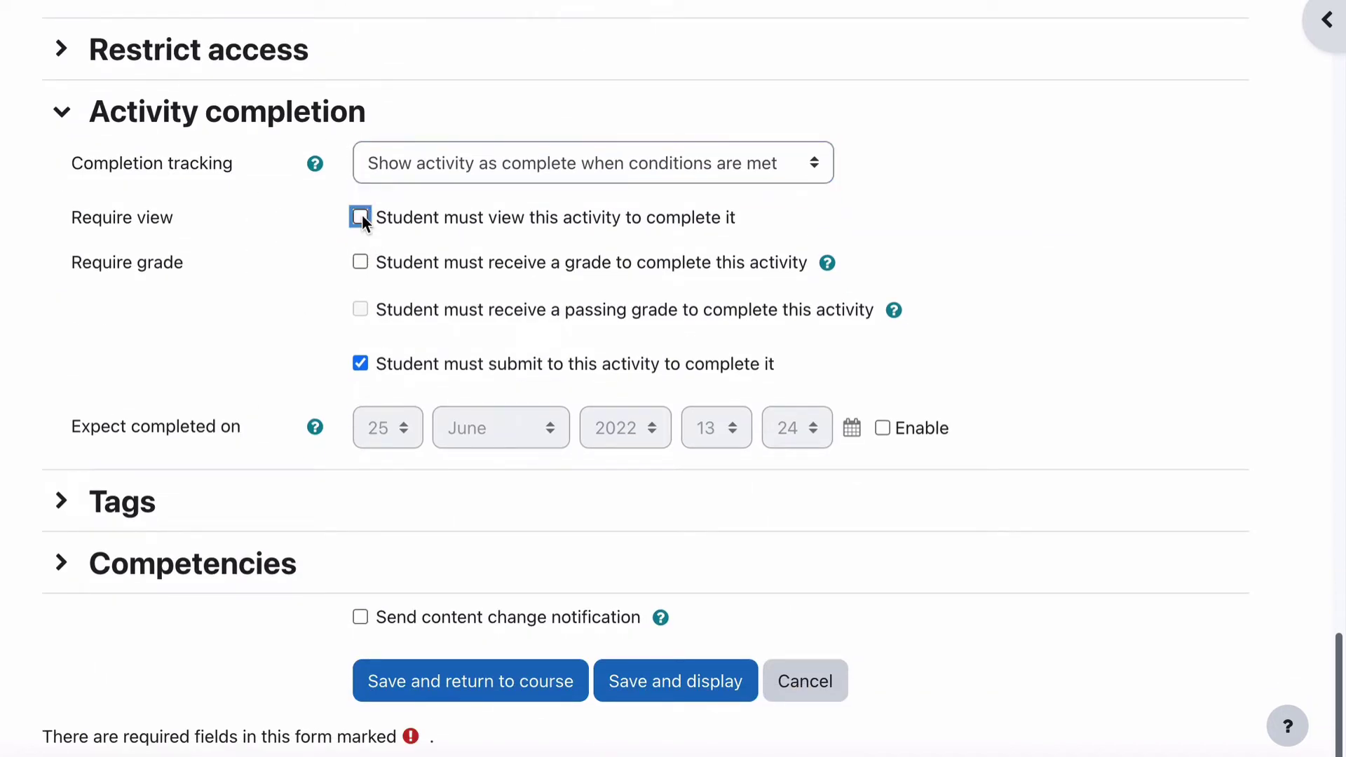
pyautogui.click(360, 262)
pyautogui.click(360, 309)
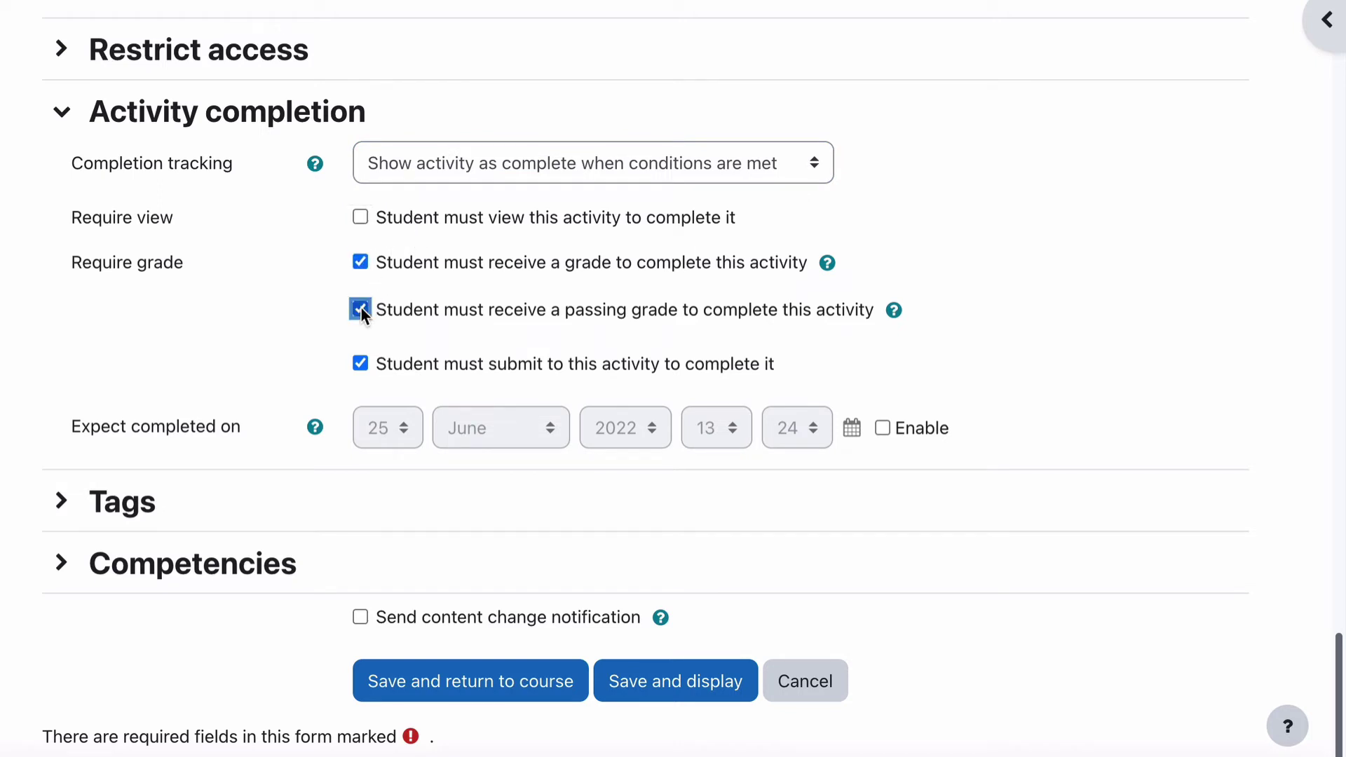
pyautogui.click(360, 364)
pyautogui.scroll(-1, 398, 526)
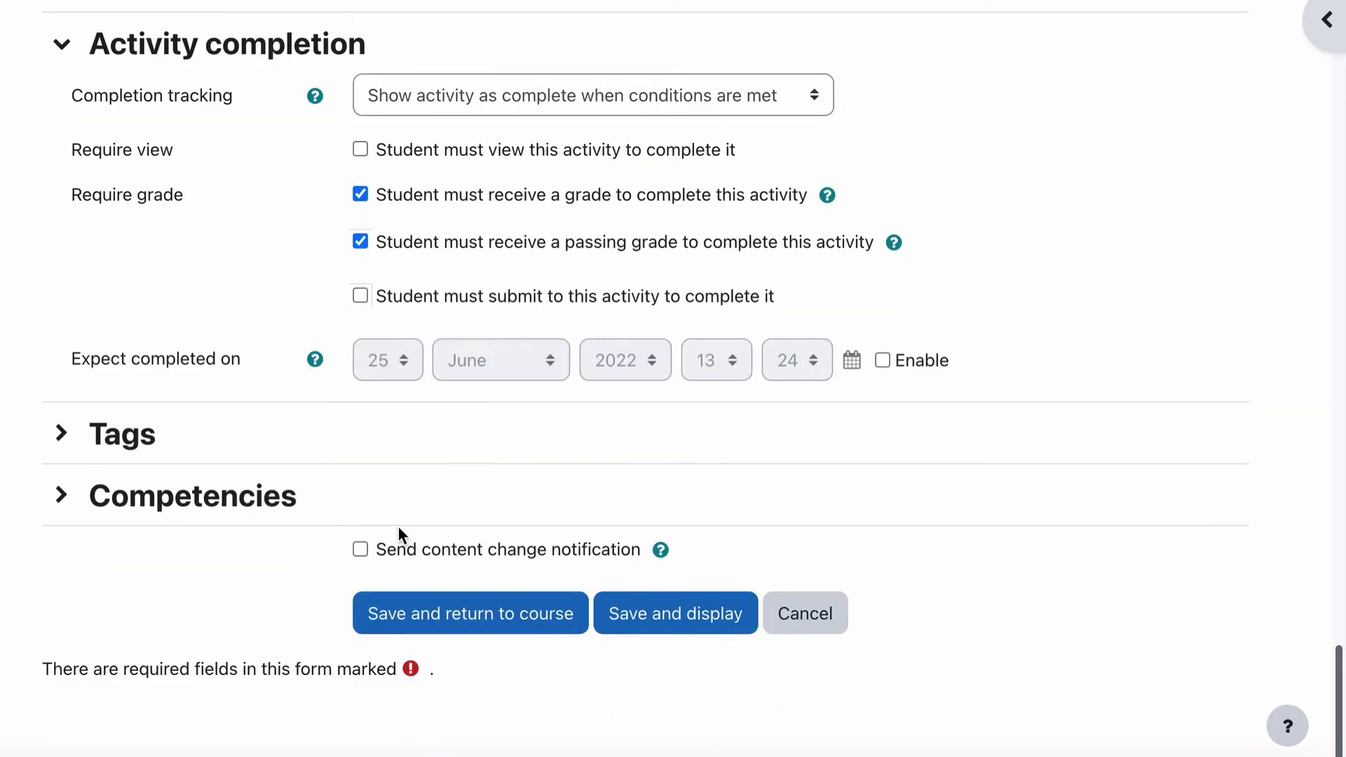
pyautogui.click(664, 626)
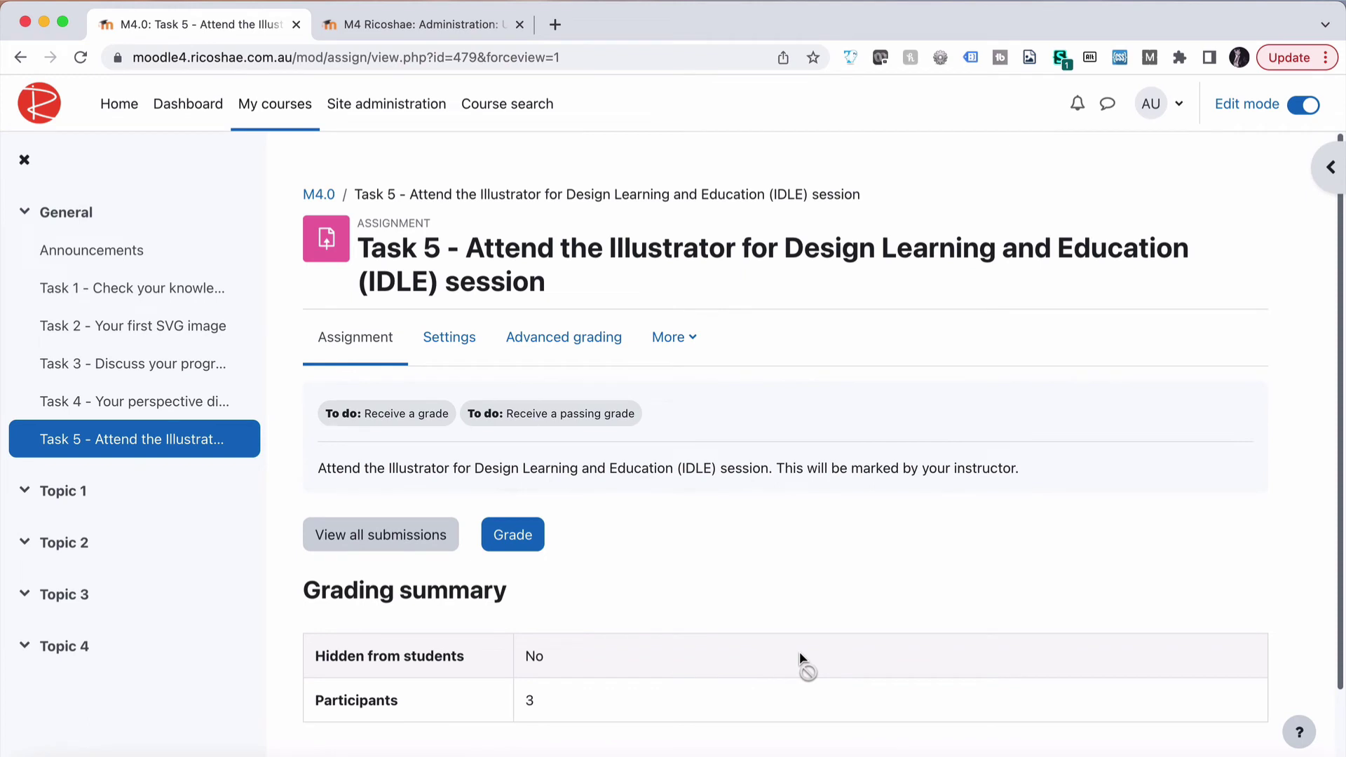
# - Scroll down to the assignment's grading summary showing 3 participants
pyautogui.scroll(-3, 801, 656)
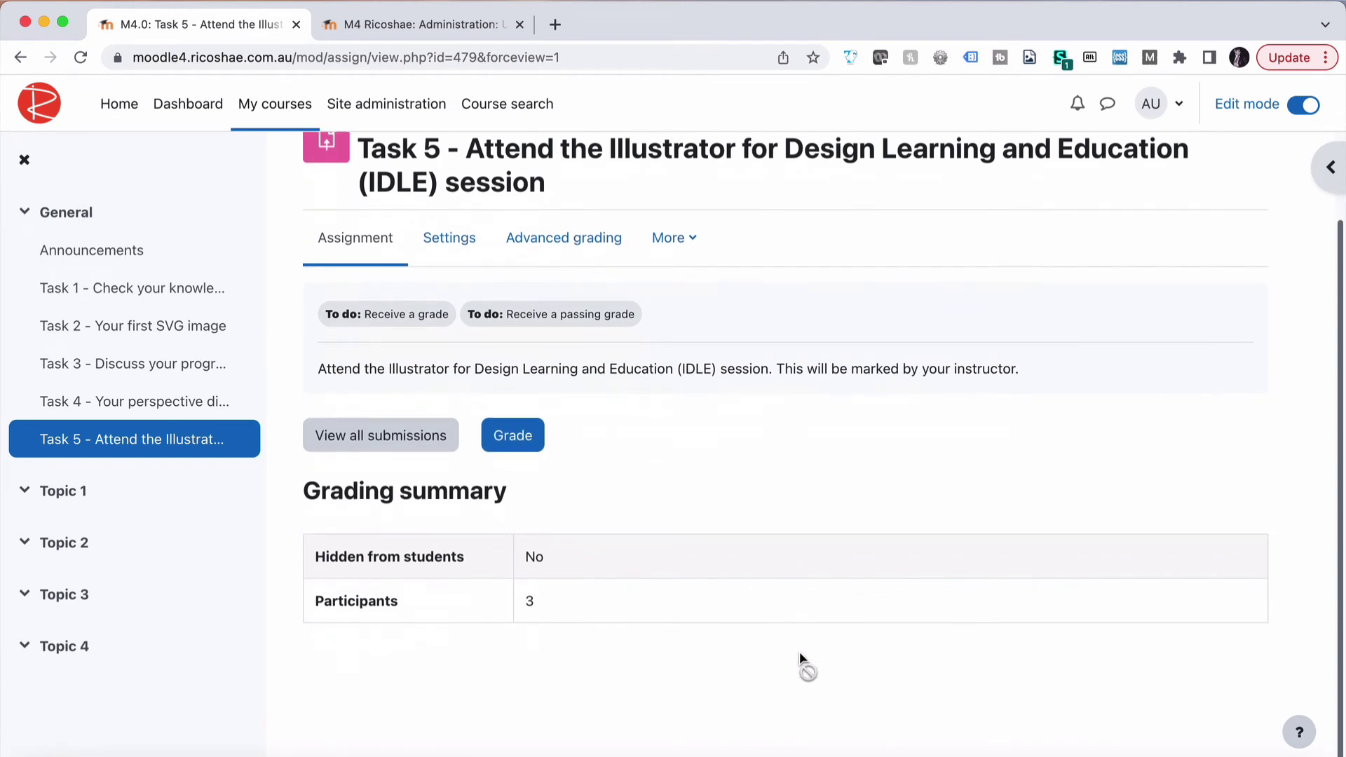
# - Open View all submissions and start grading the first student
pyautogui.click(375, 436)
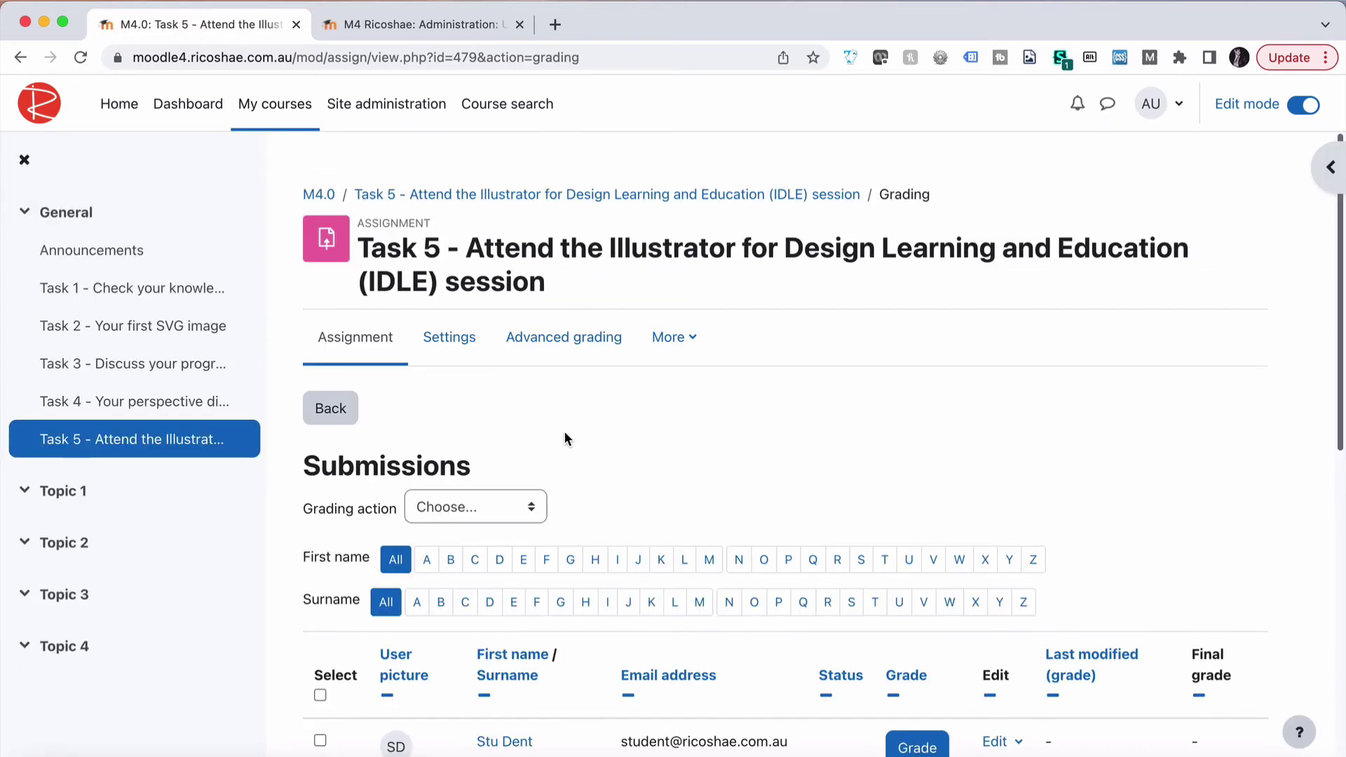
pyautogui.scroll(-4, 564, 430)
pyautogui.scroll(-2, 568, 438)
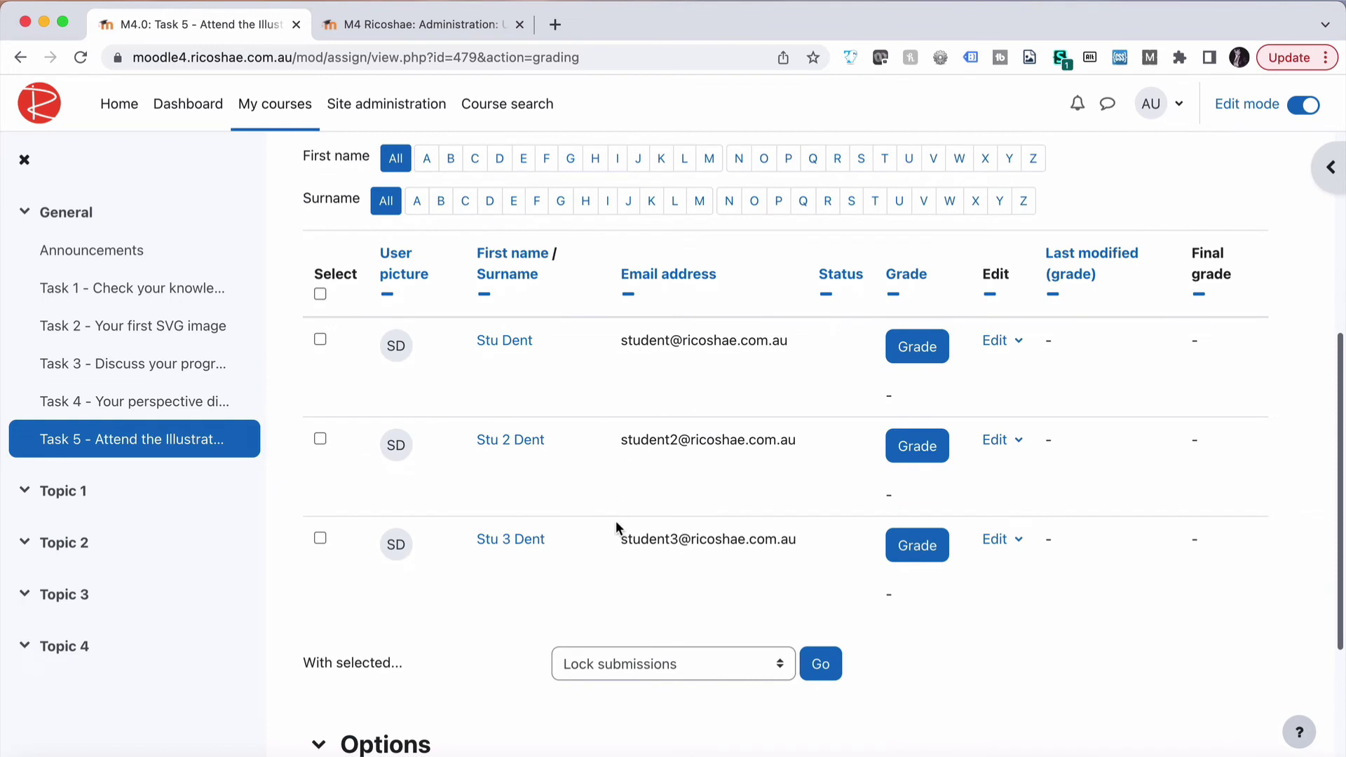
pyautogui.click(924, 347)
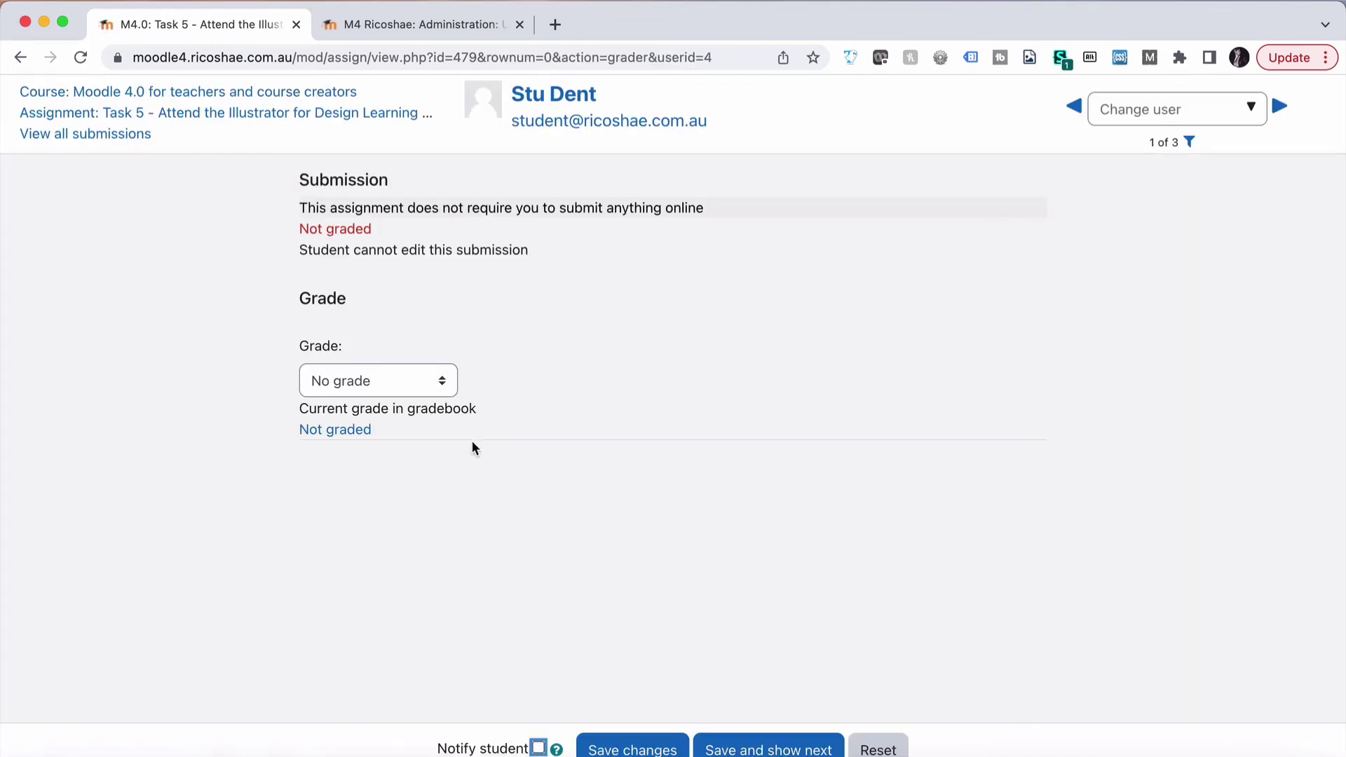
# - Grade the first student 'Not yet competent' and save the changes
pyautogui.click(405, 381)
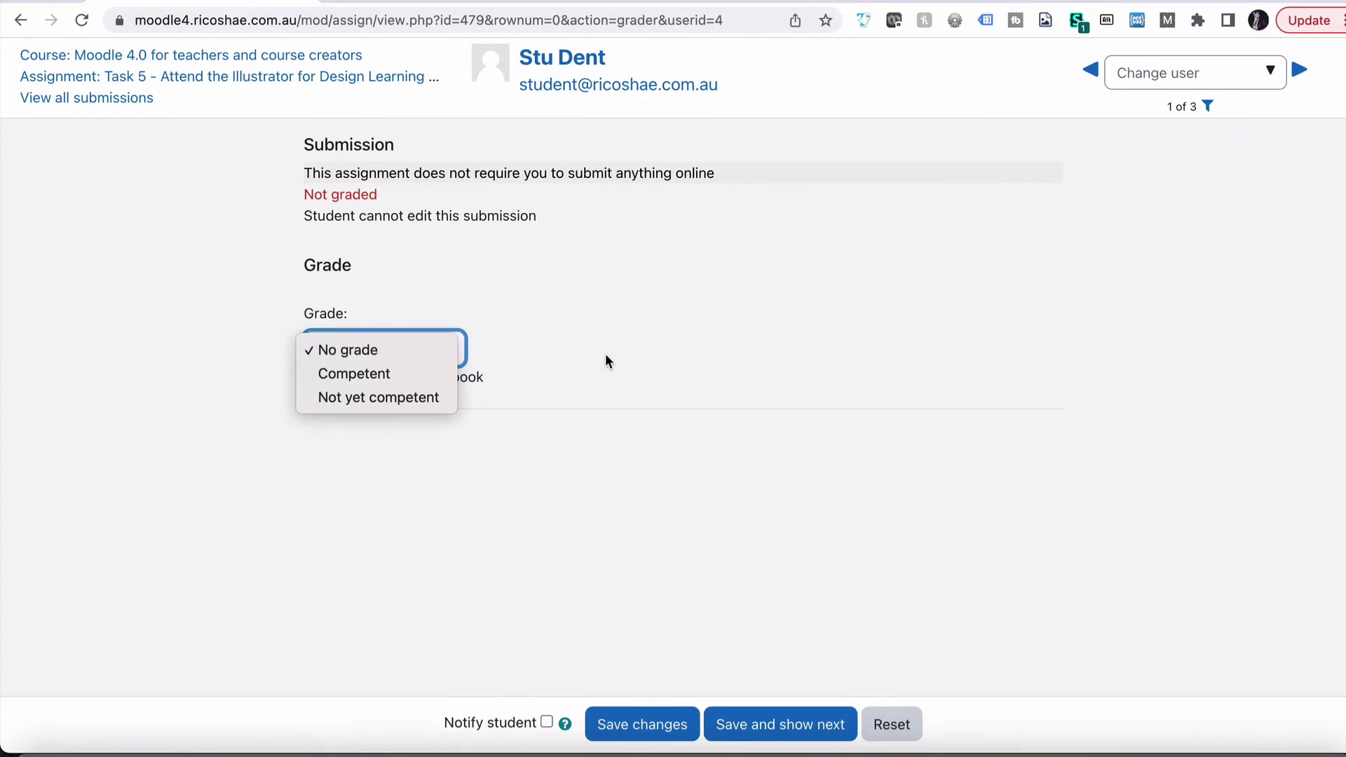
pyautogui.click(607, 361)
pyautogui.click(462, 348)
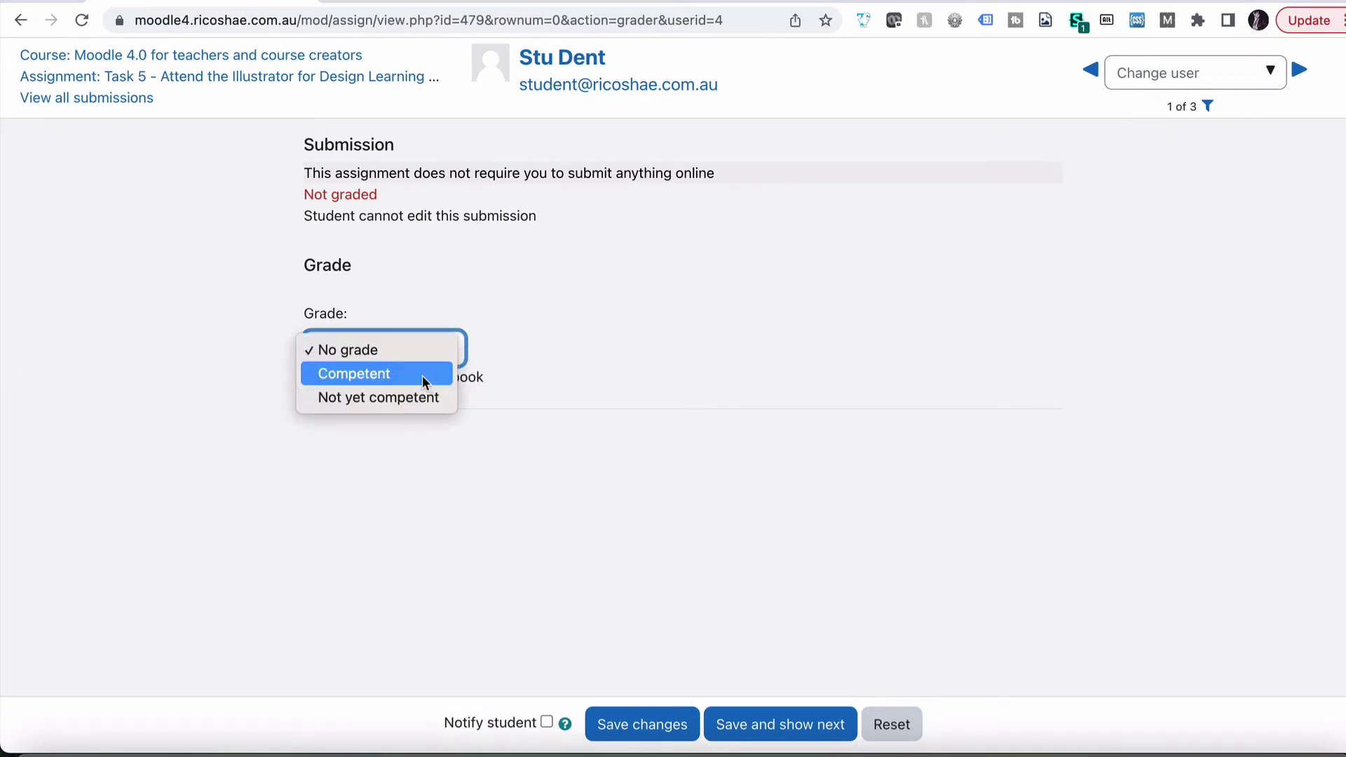
pyautogui.click(420, 398)
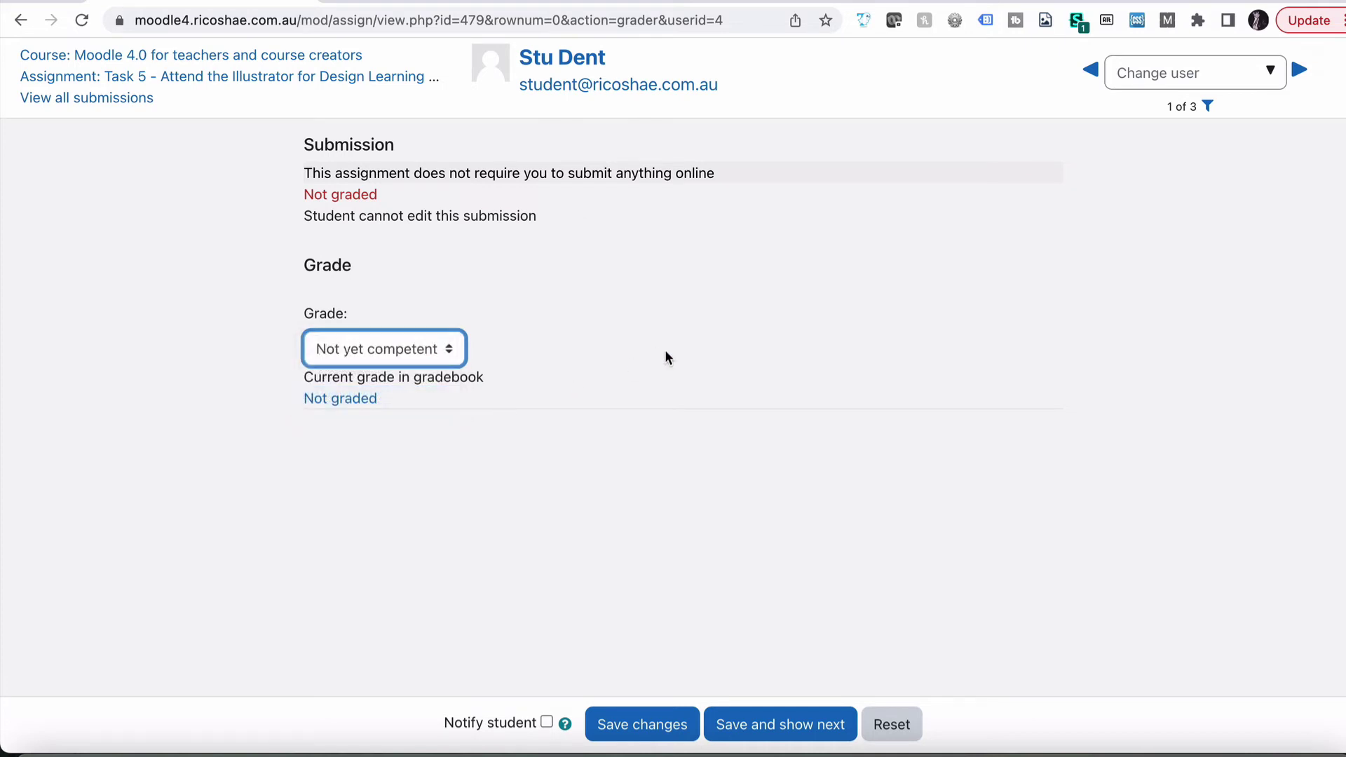
pyautogui.click(645, 730)
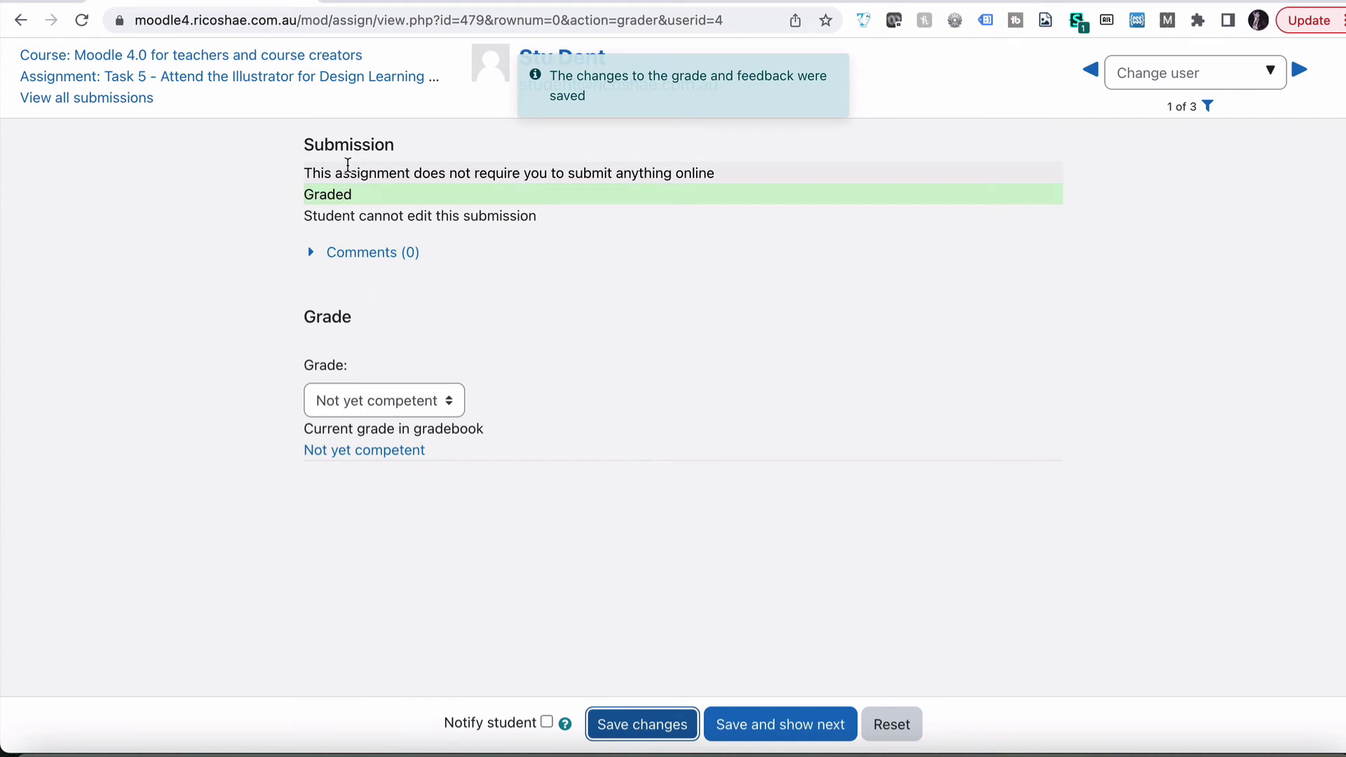
pyautogui.moveTo(313, 195); pyautogui.dragTo(366, 198)
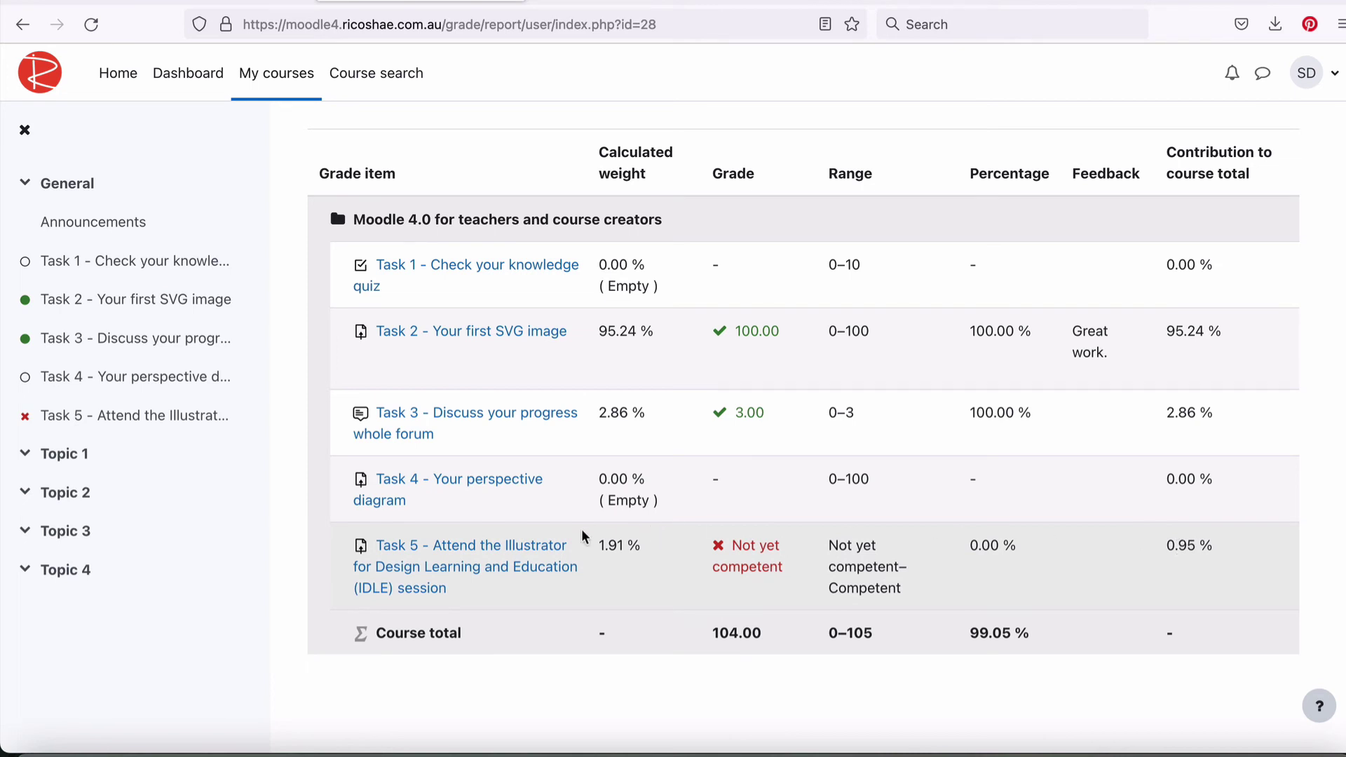
# - Open the Grade options for the student's Task 5 grade
pyautogui.click(380, 405)
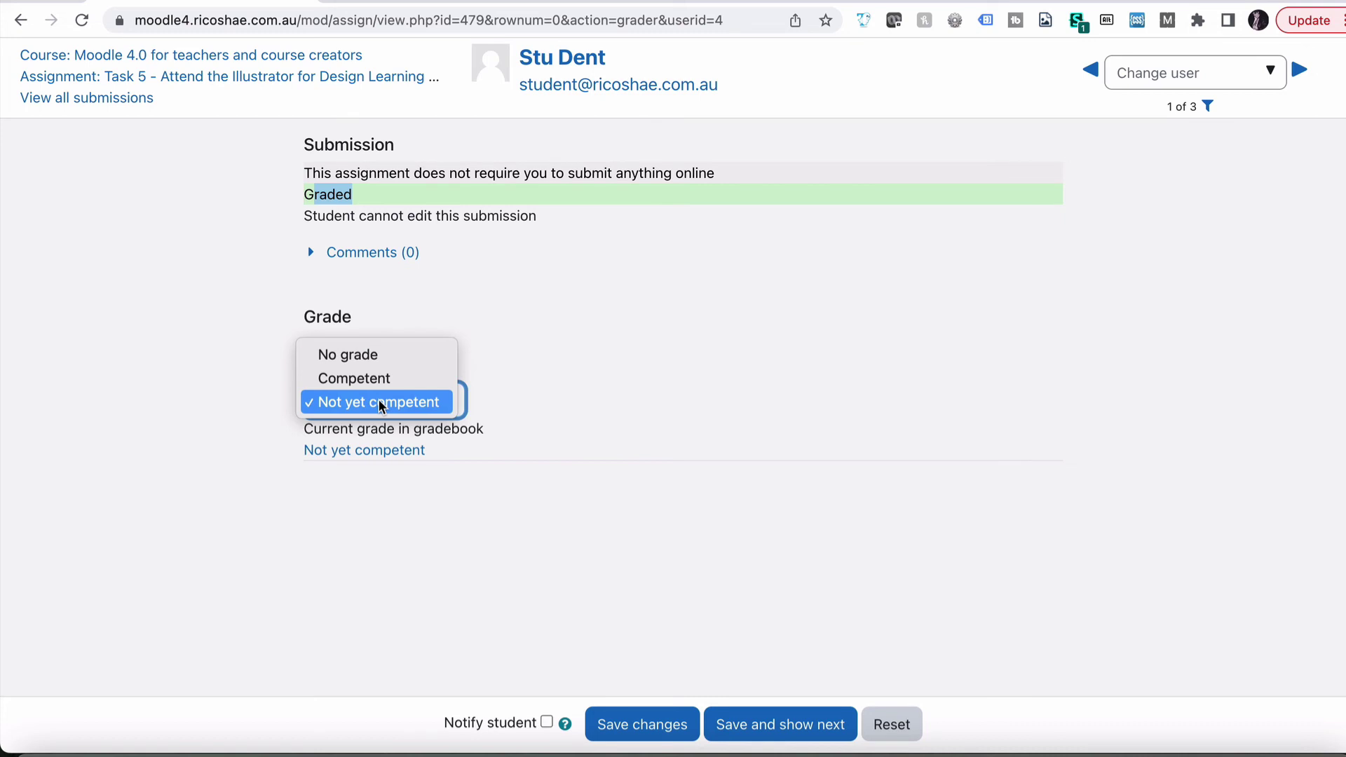
# - Set Task 5 to Competent and highlight its Competent grade and 100.00 % in the report
pyautogui.click(372, 378)
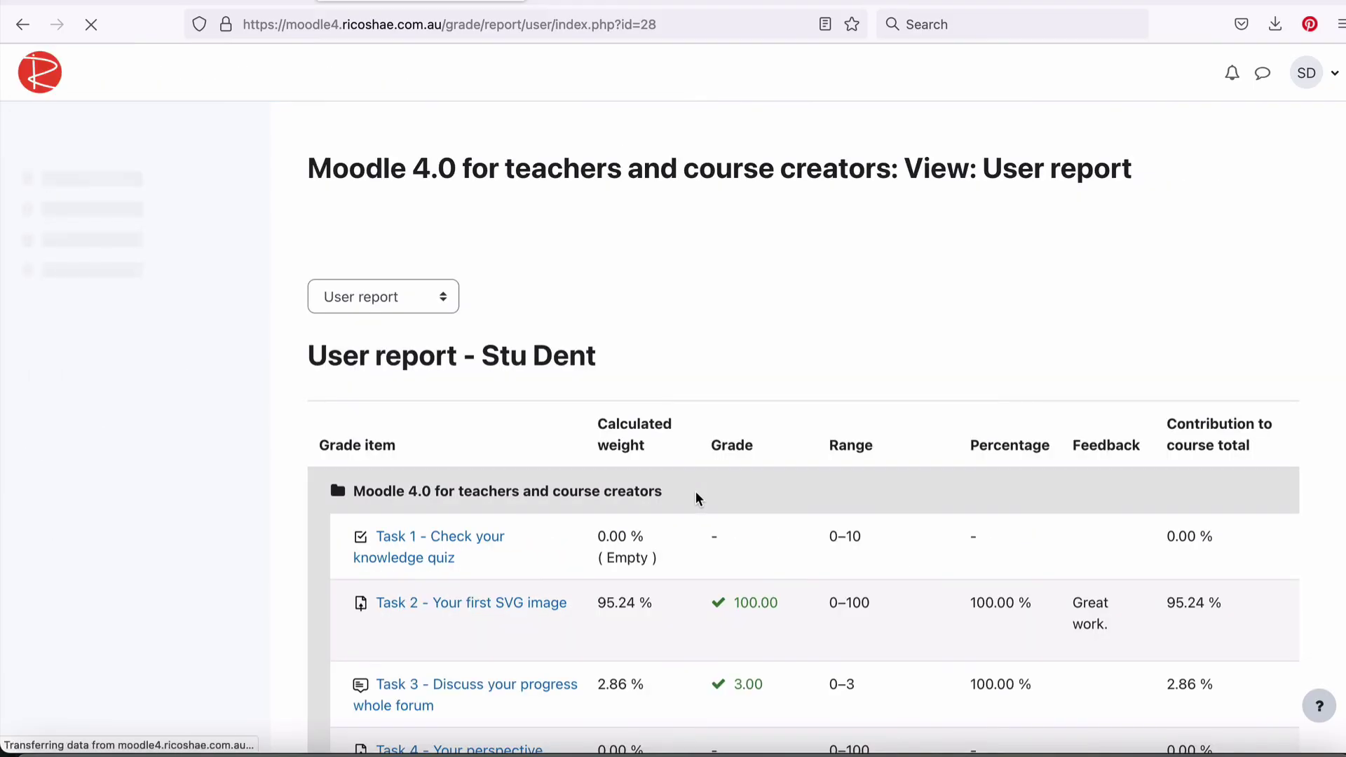
pyautogui.scroll(-3, 696, 491)
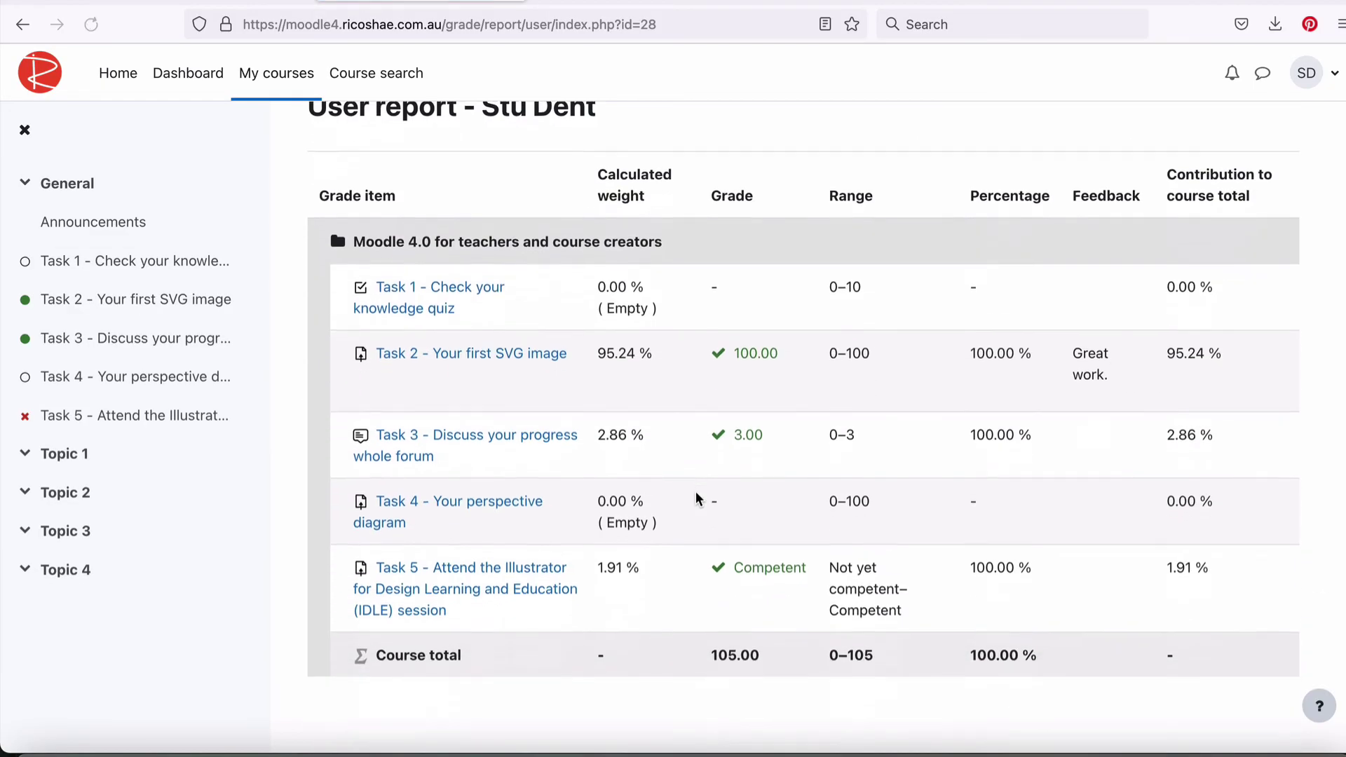
pyautogui.scroll(-1, 696, 491)
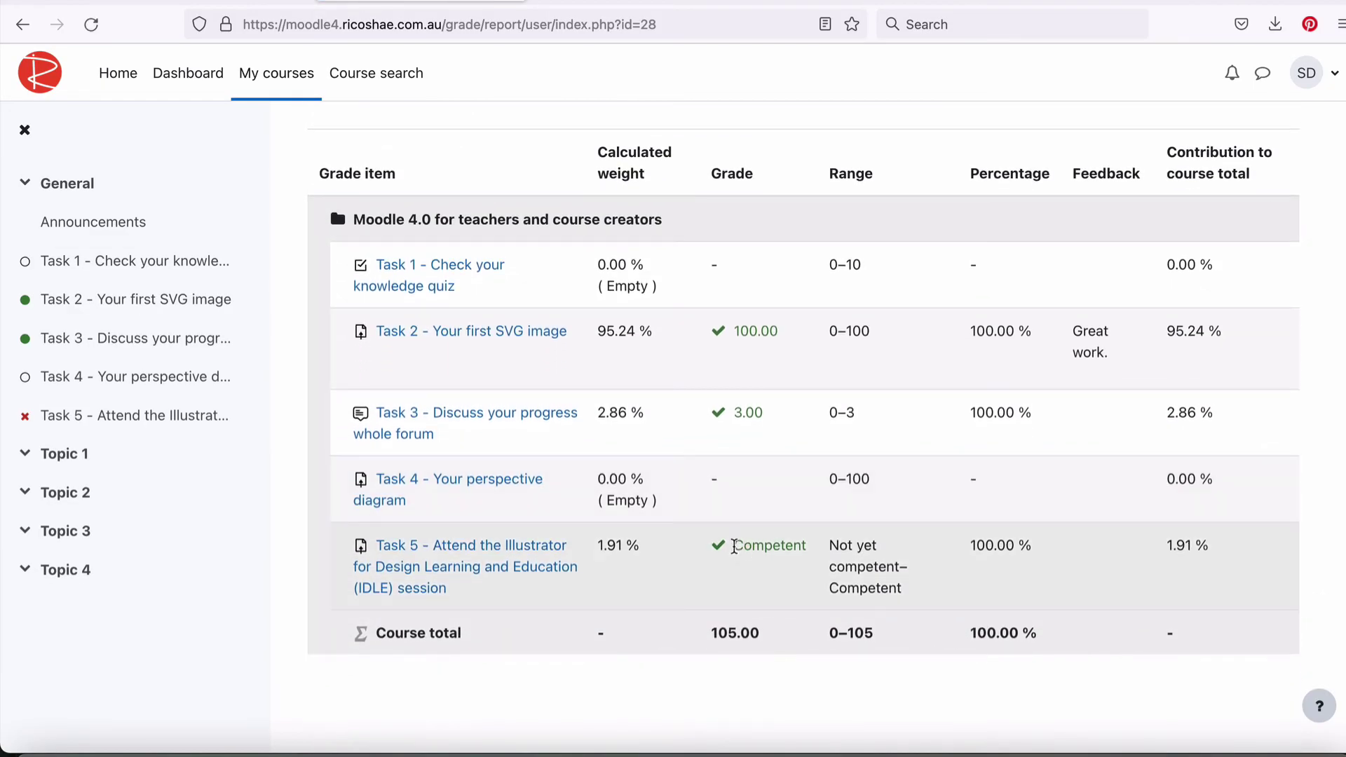
pyautogui.moveTo(734, 547)
pyautogui.mouseDown()
pyautogui.moveTo(813, 549)
pyautogui.moveTo(725, 549)
pyautogui.mouseUp()
pyautogui.click(813, 549)
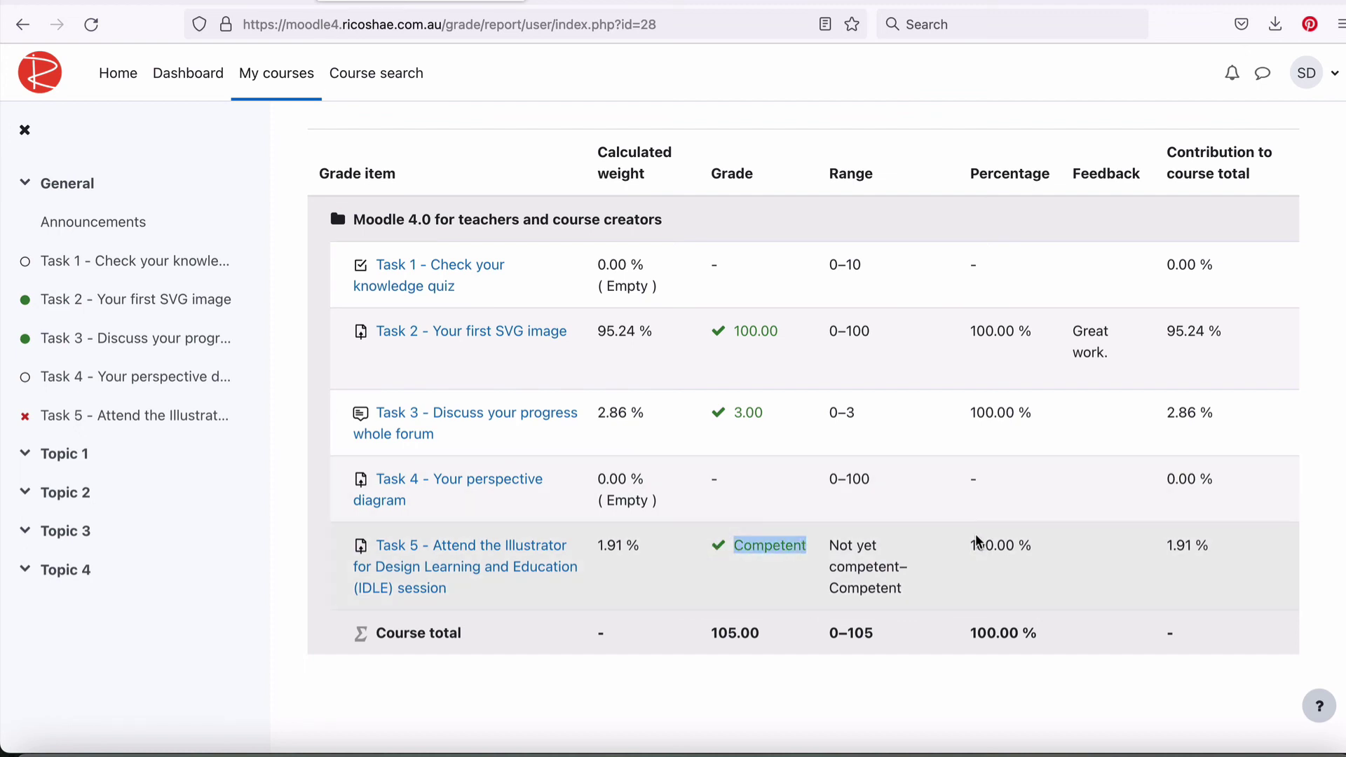
pyautogui.moveTo(969, 545); pyautogui.dragTo(1041, 551)
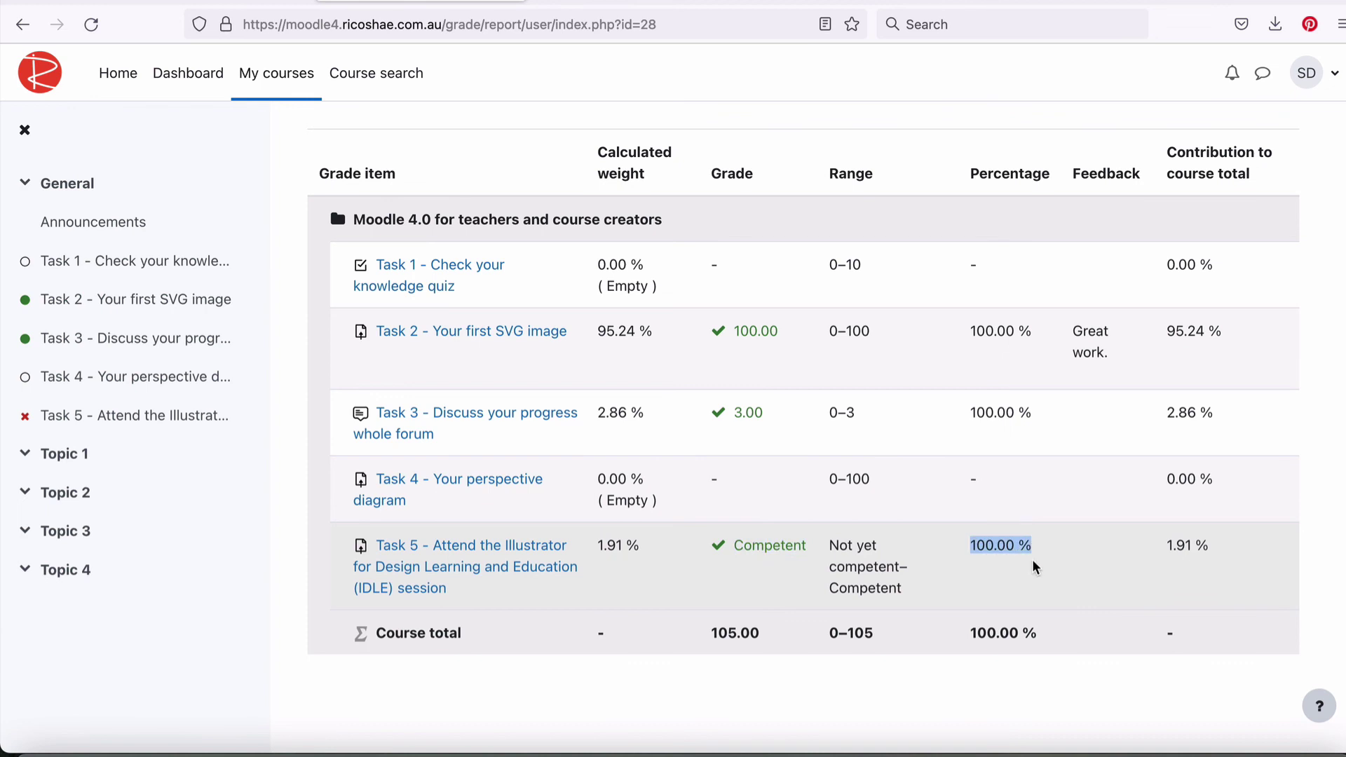